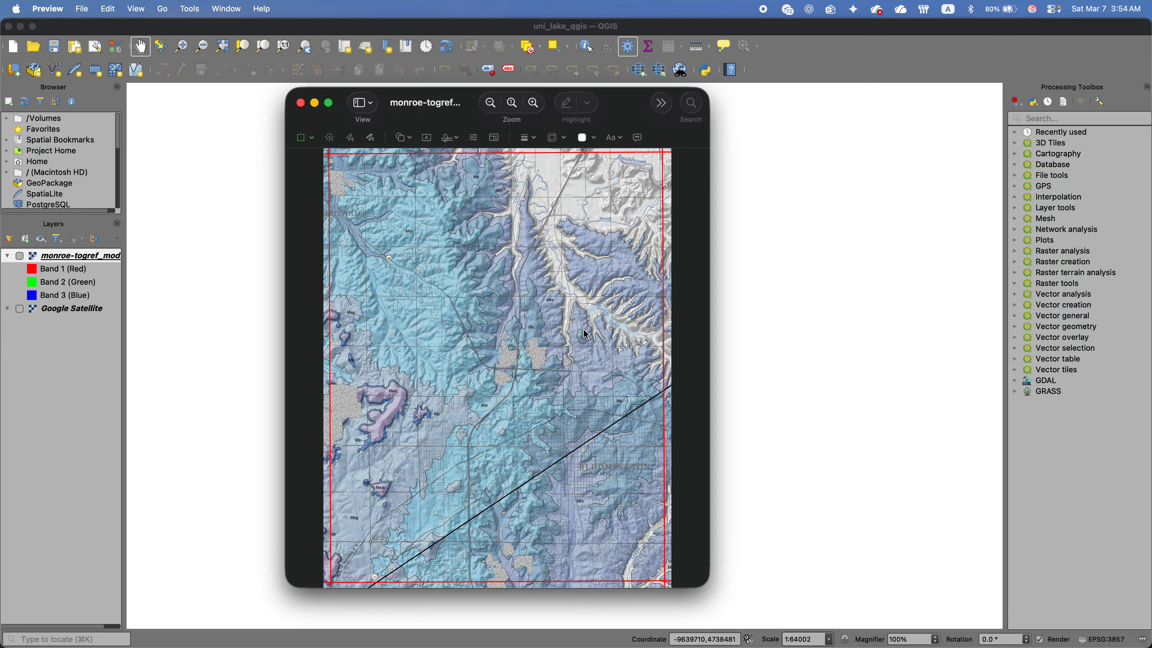
# Close the monroe-togref map image preview and switch to the uni_lake_qgis project in QGIS
pyautogui.click(300, 103)
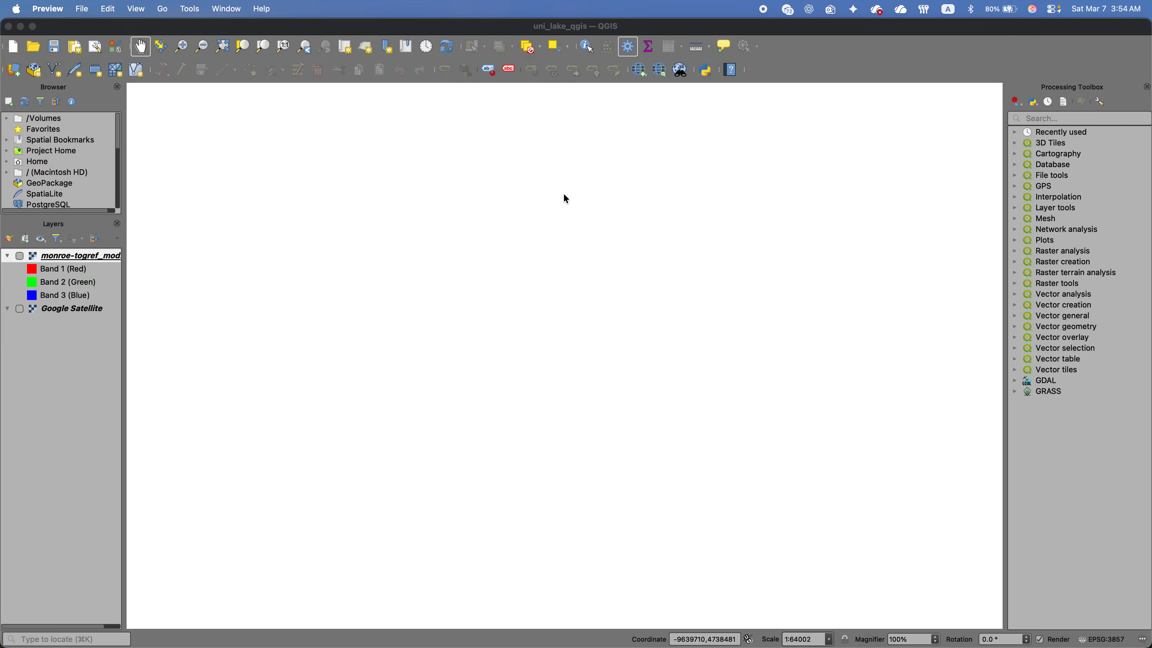
pyautogui.click(422, 33)
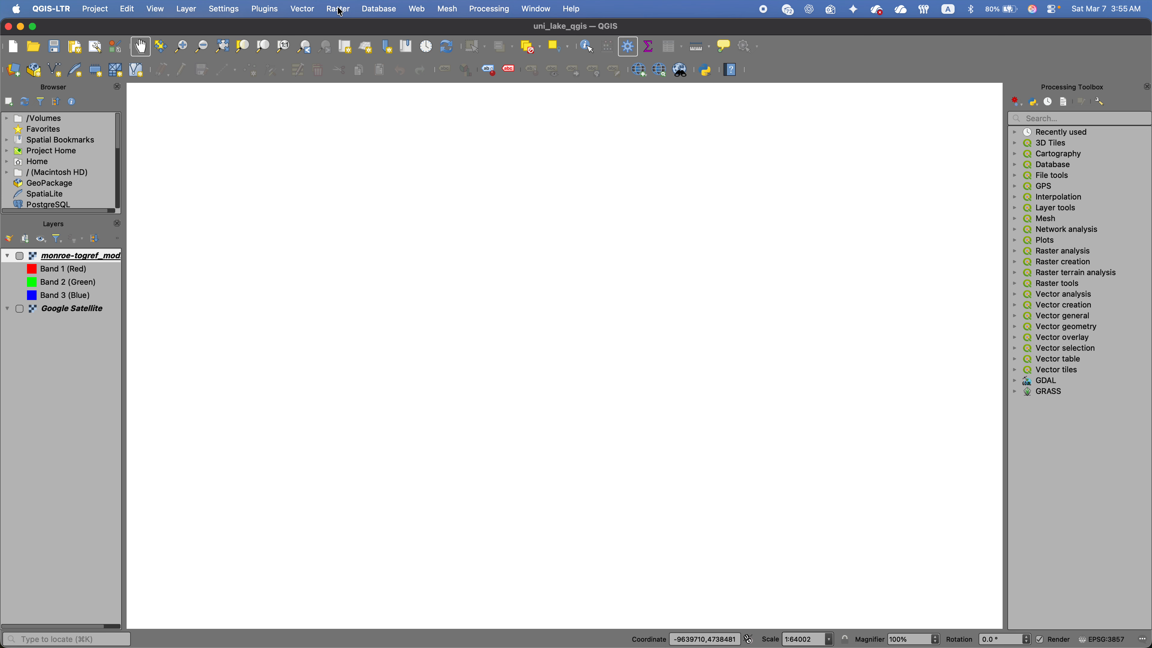
pyautogui.click(378, 9)
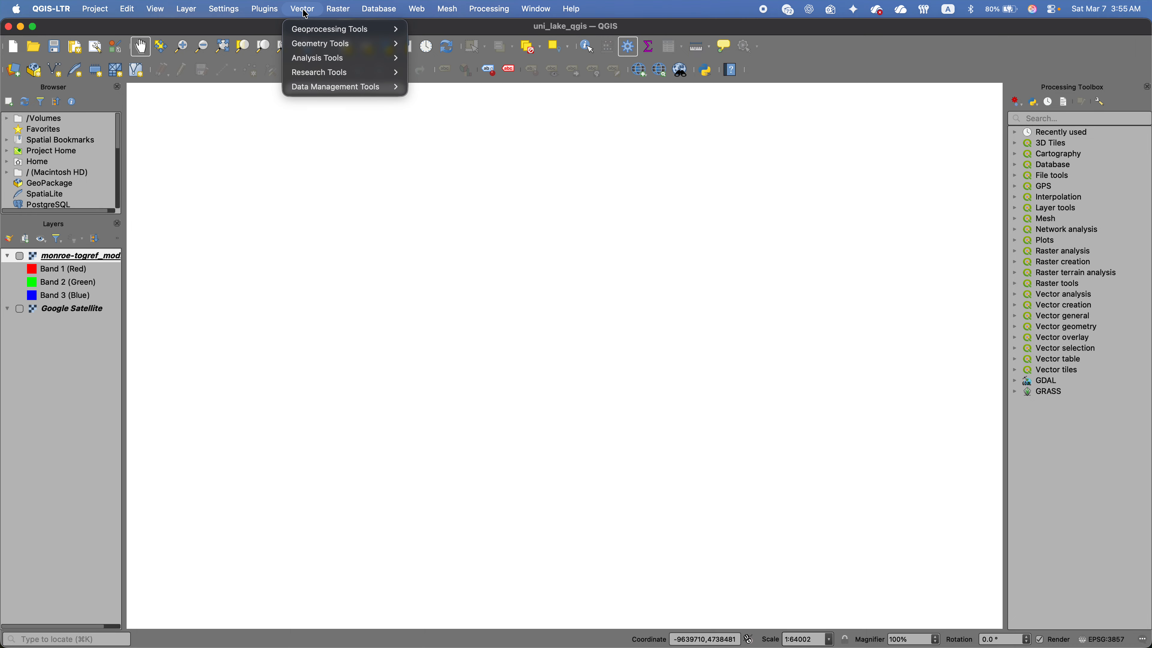
pyautogui.moveTo(286, 14)
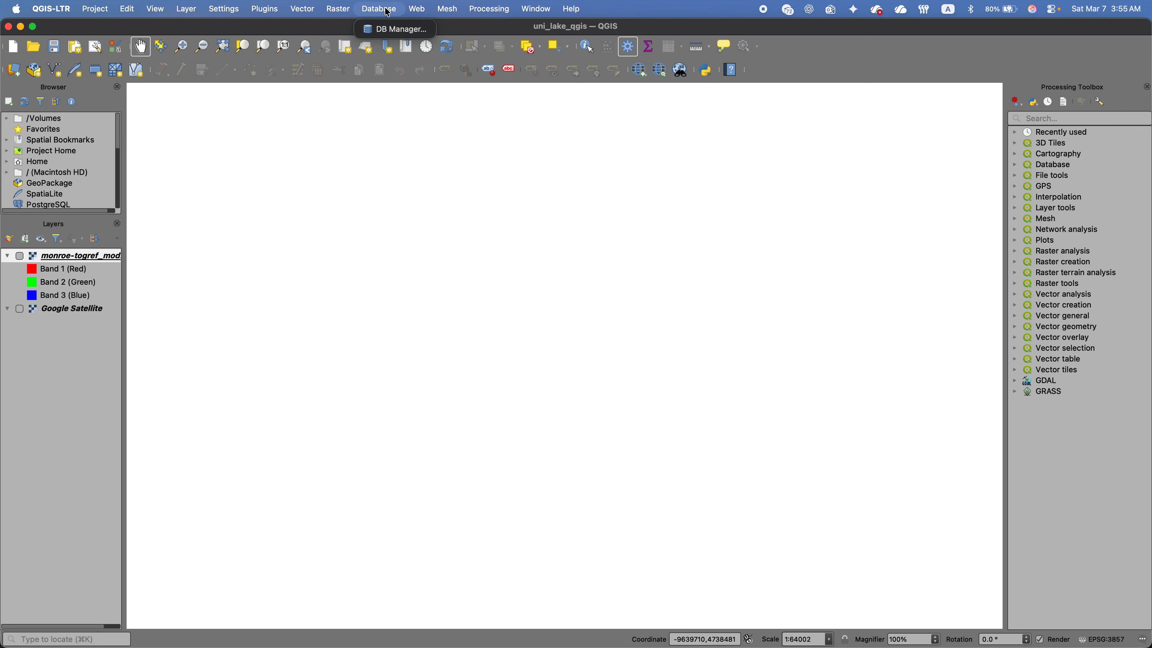
pyautogui.moveTo(424, 35)
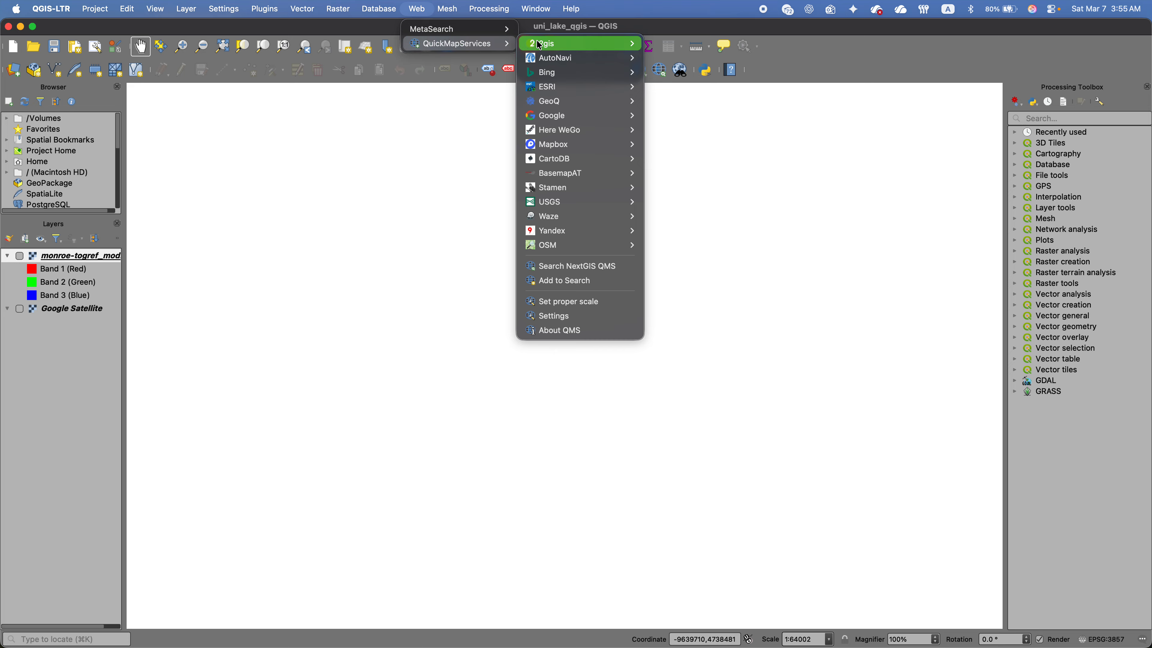
pyautogui.moveTo(534, 46)
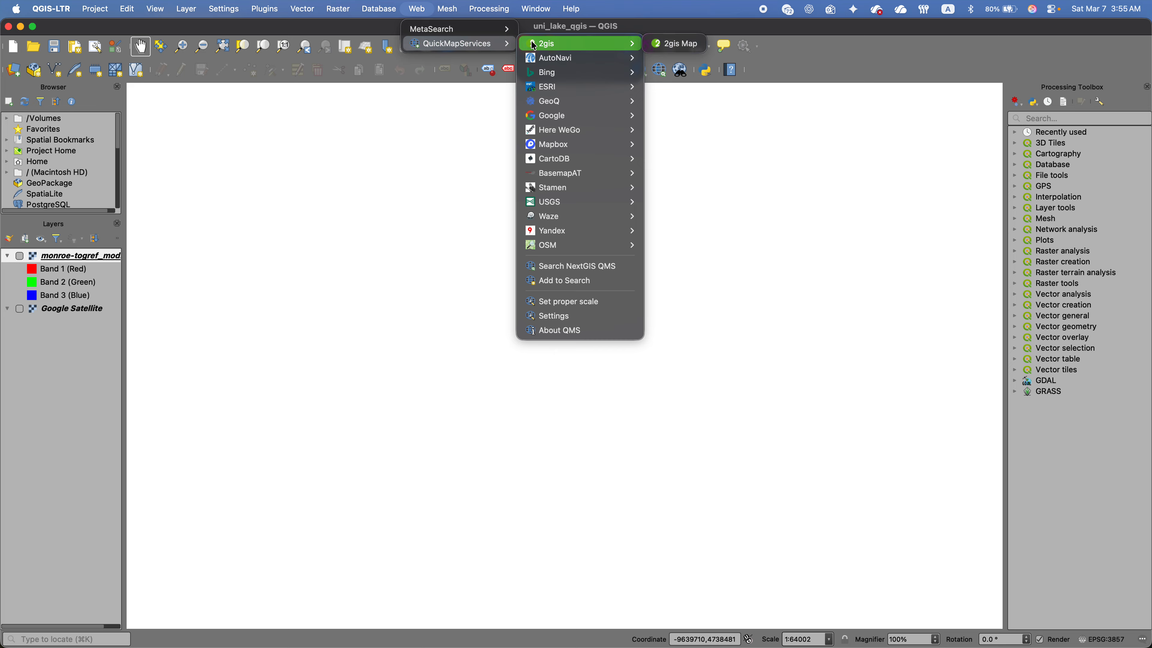
pyautogui.moveTo(551, 119)
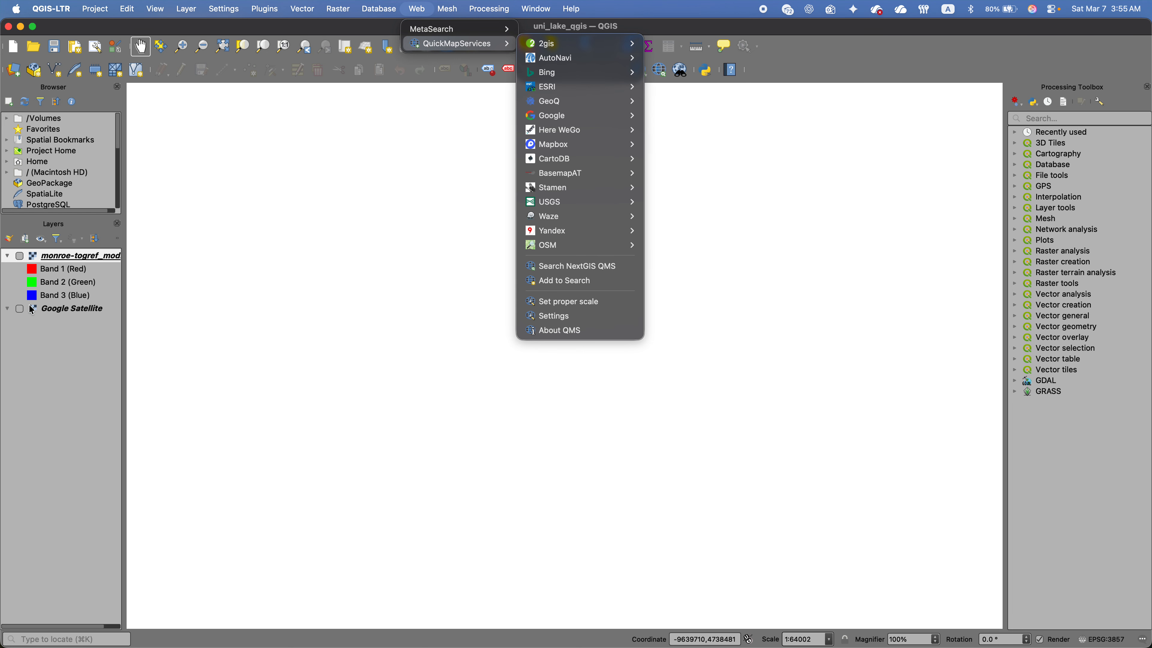
# Turn on the Google Satellite layer so that it shows on the map canvas
pyautogui.click(23, 315)
pyautogui.click(21, 312)
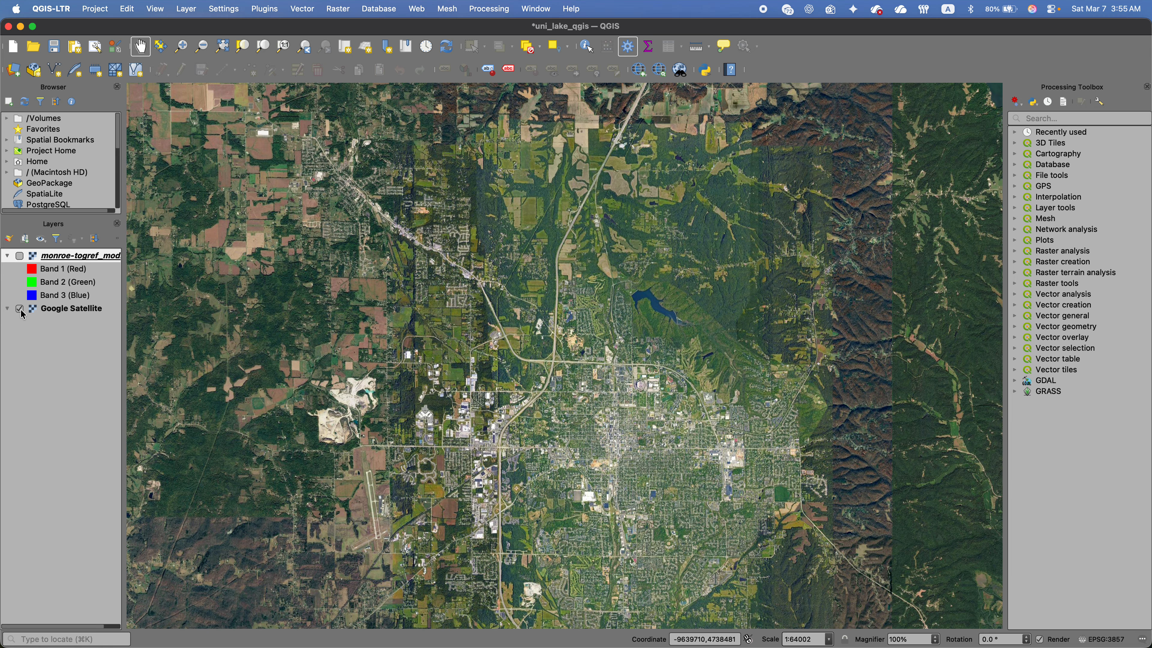
pyautogui.moveTo(649, 336); pyautogui.dragTo(518, 351)
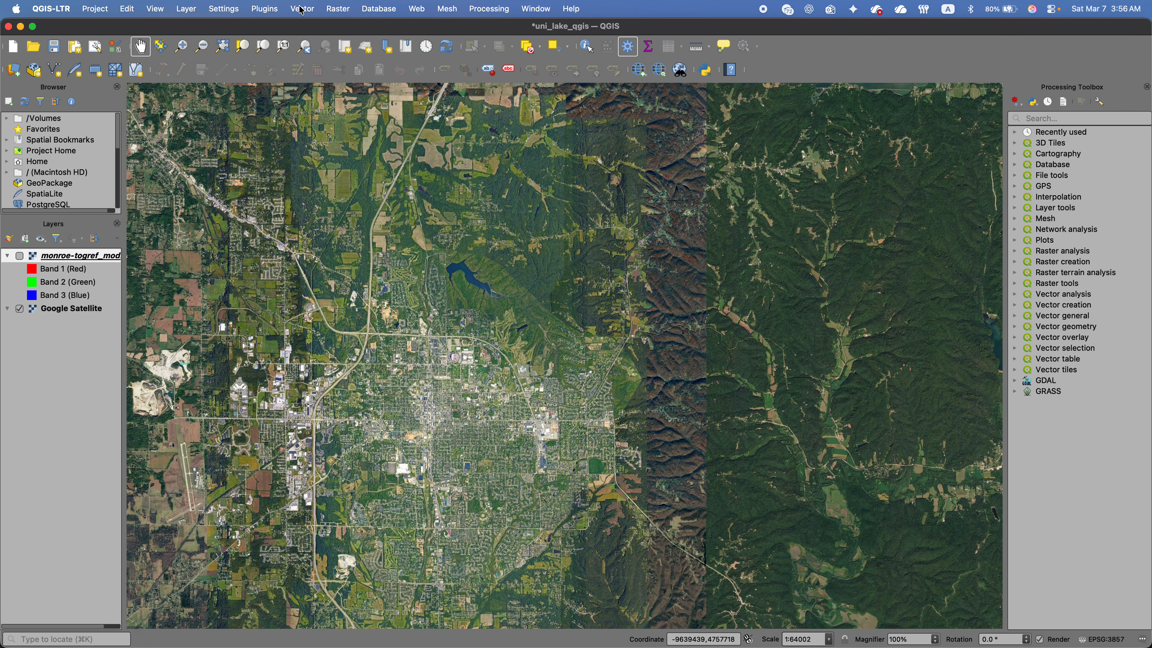
# Open the Georeferencer and load the raster monroe-togref.png from the unilakeproject folder
pyautogui.click(186, 9)
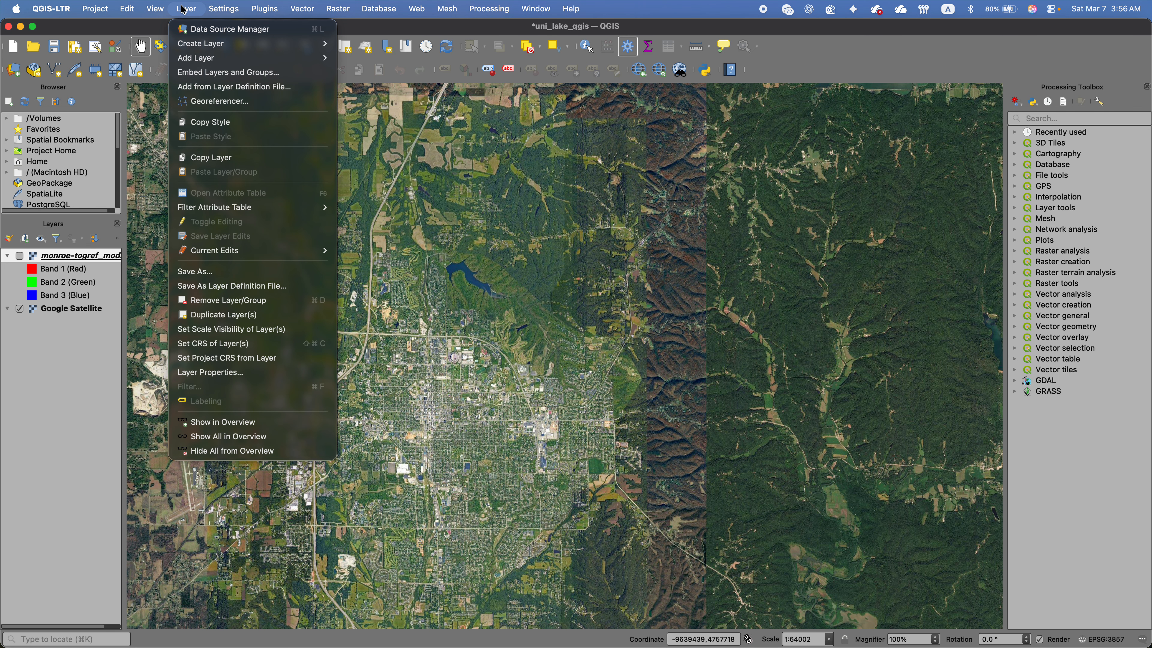
pyautogui.click(207, 107)
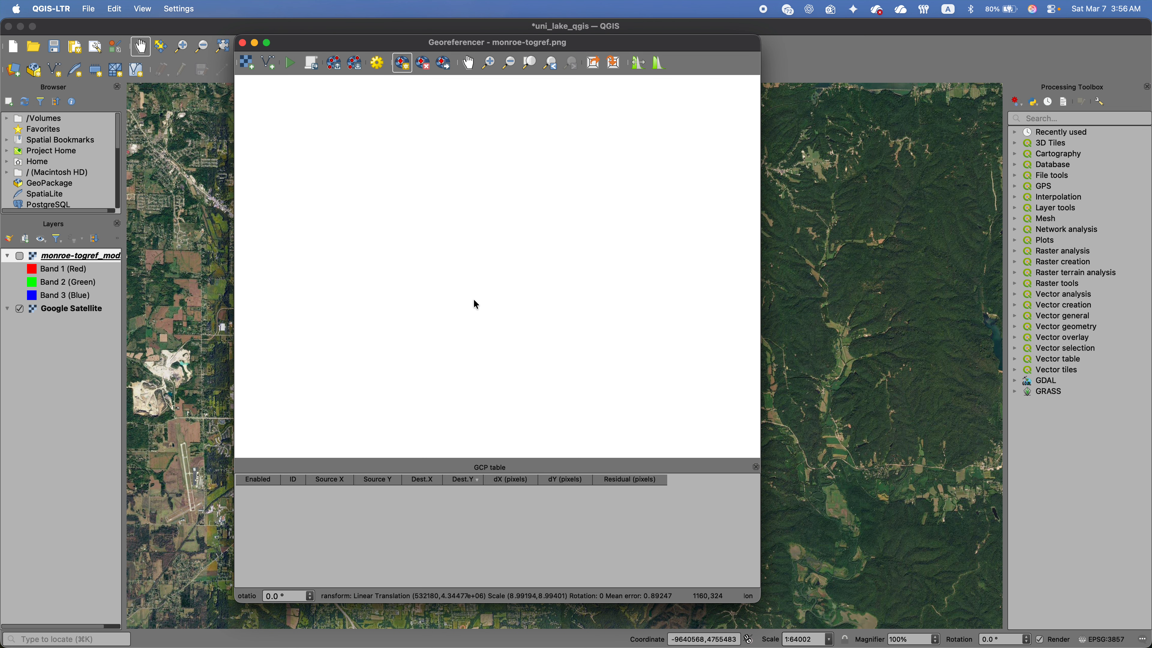
pyautogui.click(247, 63)
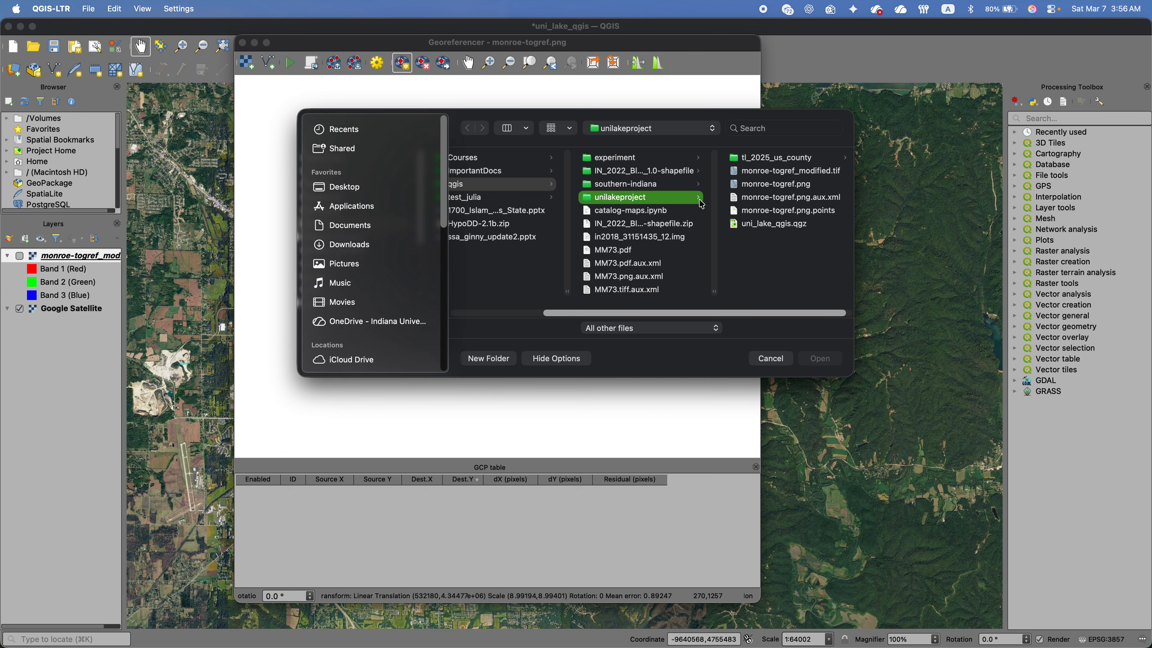
pyautogui.click(781, 186)
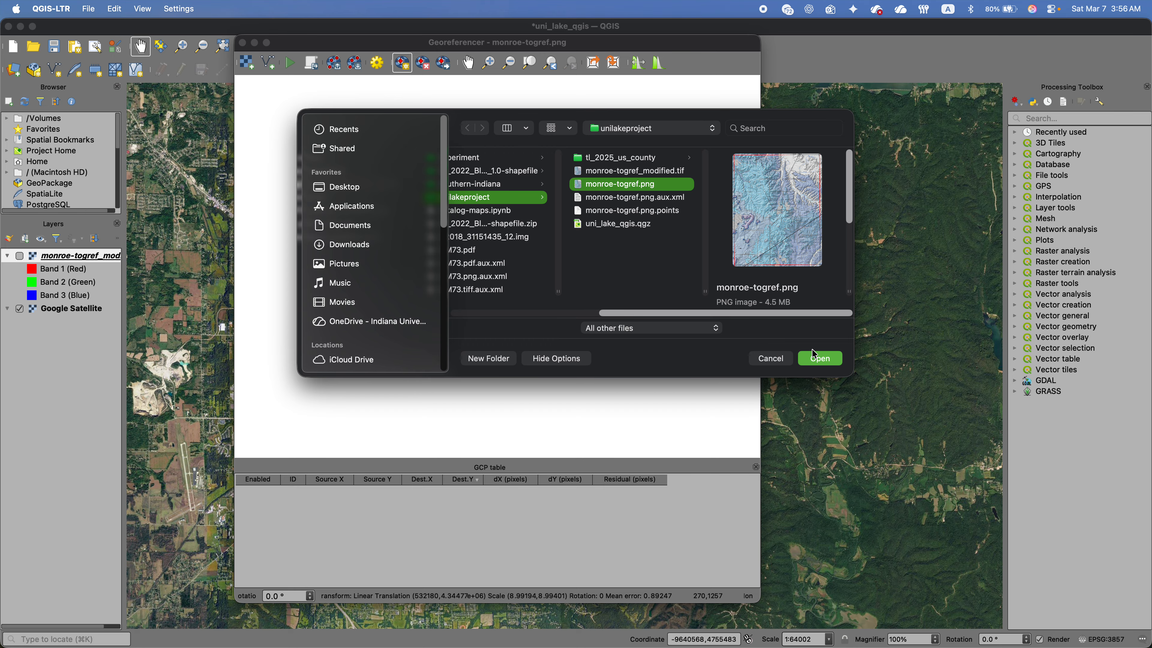
pyautogui.click(820, 358)
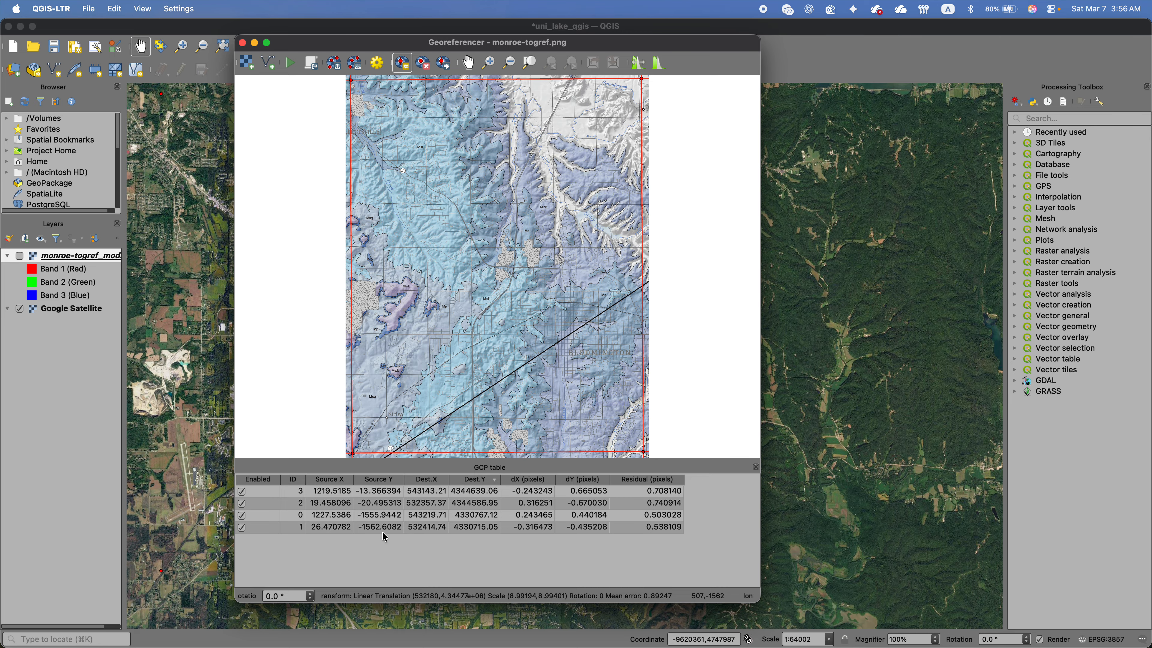
# Delete all four existing ground control points from the GCP table
pyautogui.click(278, 496)
pyautogui.press('Delete')
pyautogui.press('Delete')
pyautogui.press('Delete')
pyautogui.press('Delete')
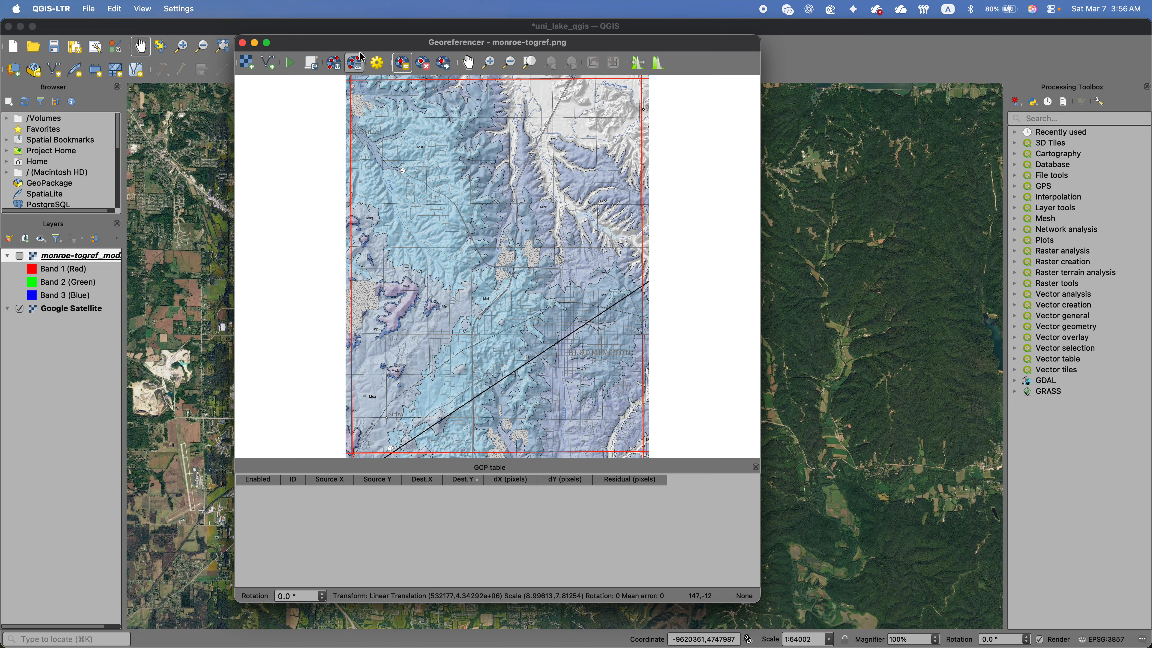
# Open the georeferencer's transformation settings and check the available target CRS options, including EPSG:32616 - WGS 84 / UTM zone 16N
pyautogui.click(381, 61)
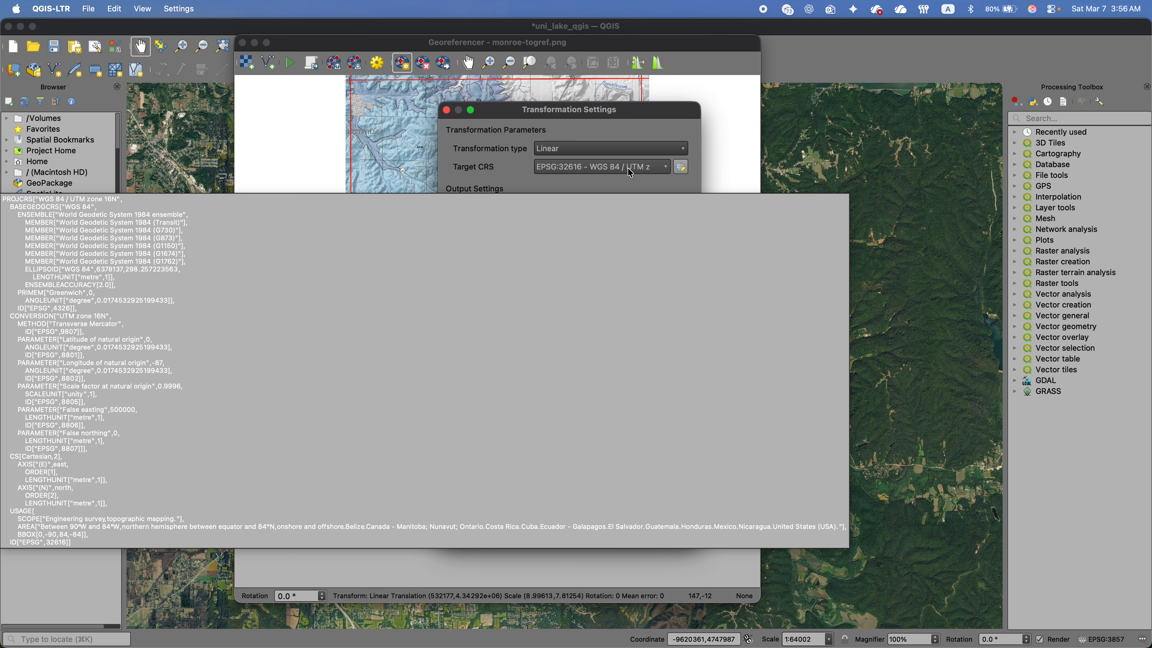
pyautogui.click(623, 168)
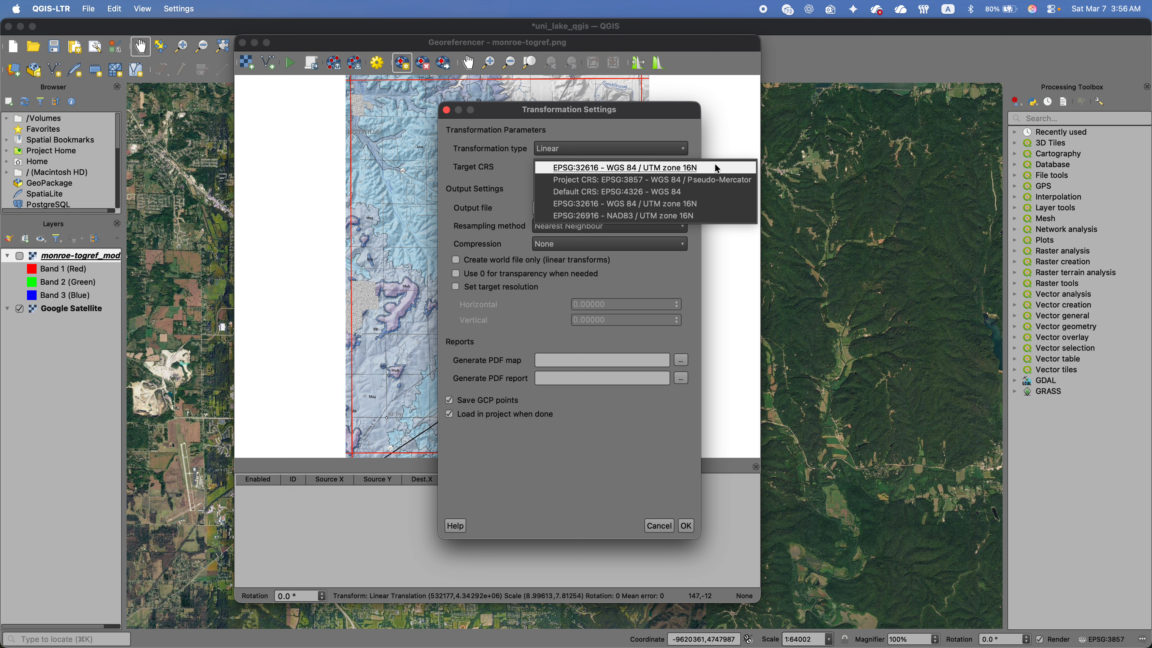
pyautogui.click(673, 127)
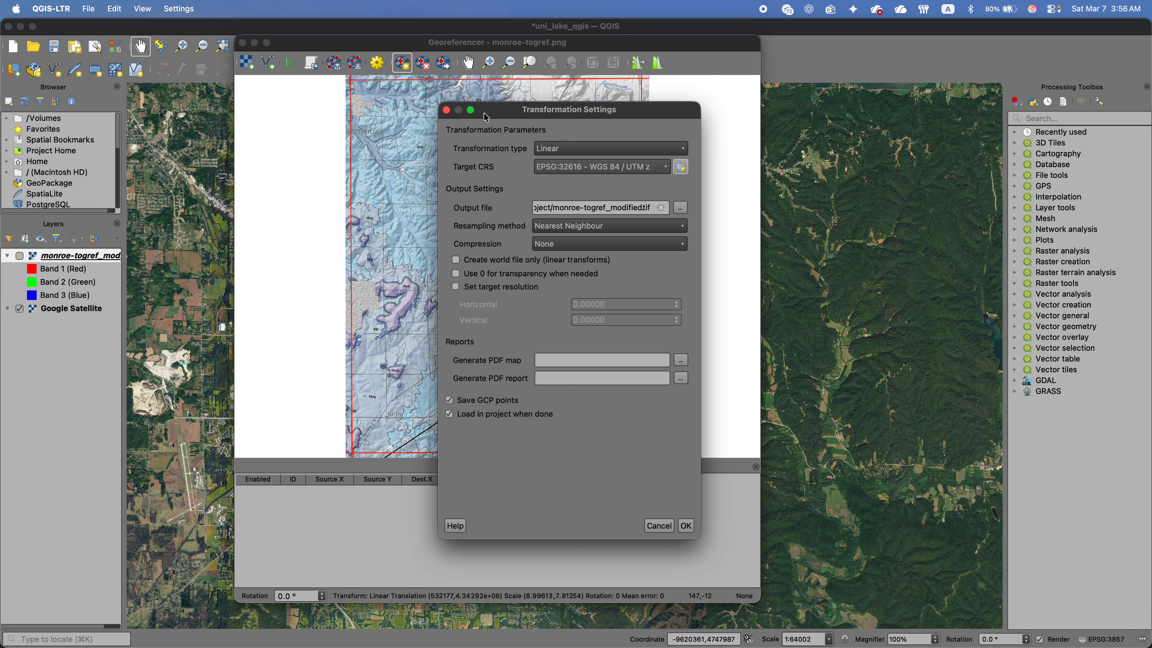
pyautogui.moveTo(509, 115); pyautogui.dragTo(802, 111)
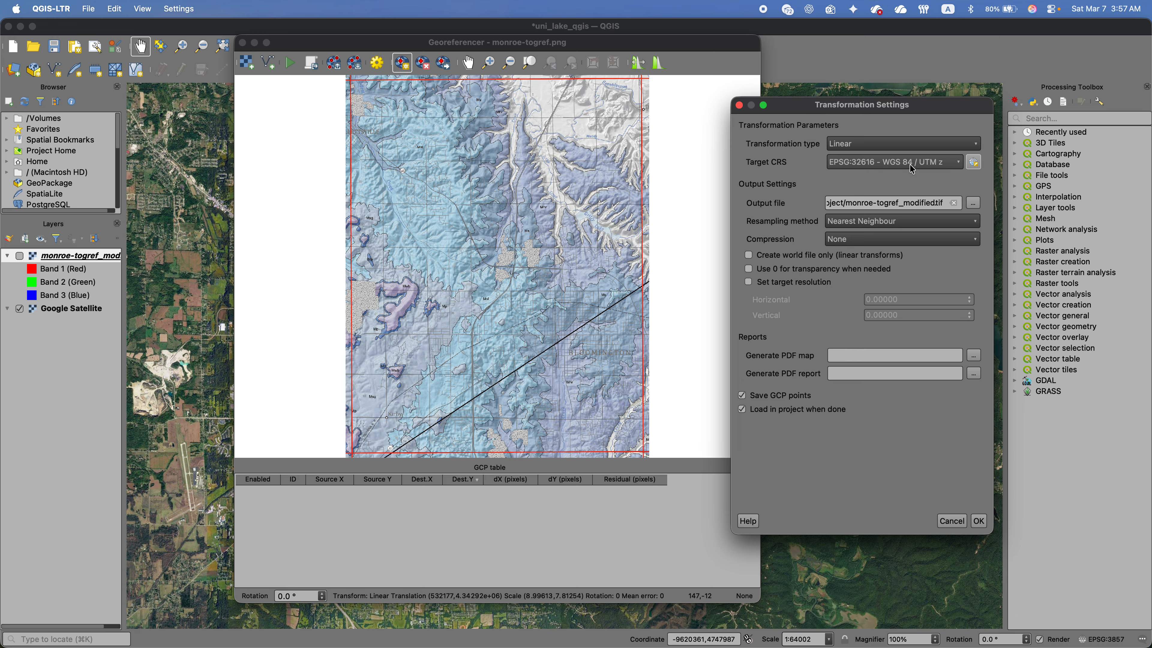
pyautogui.click(947, 168)
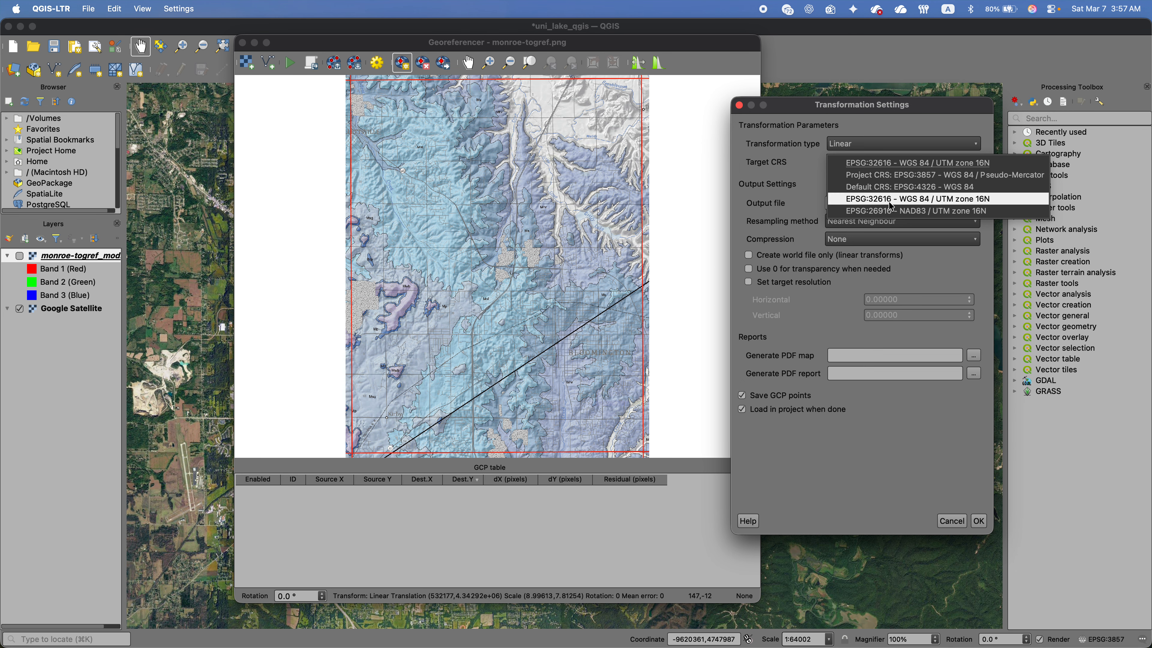
pyautogui.click(901, 132)
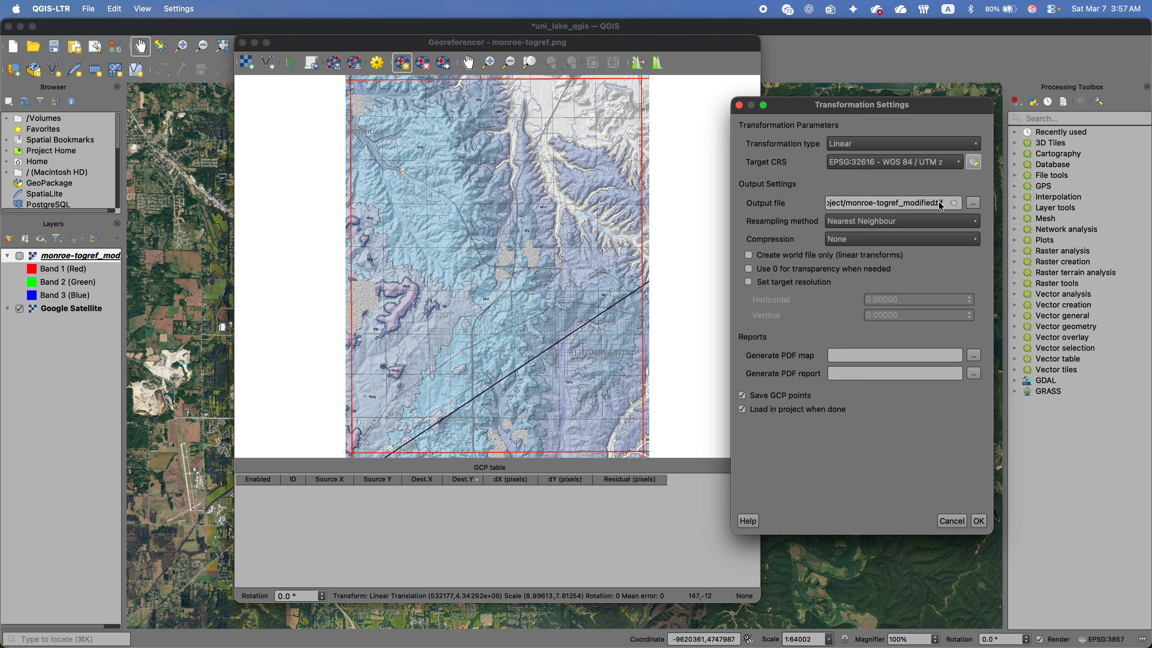
# Choose Nearest Neighbour resampling and accept the Linear transformation settings with target CRS EPSG:32616
pyautogui.click(974, 203)
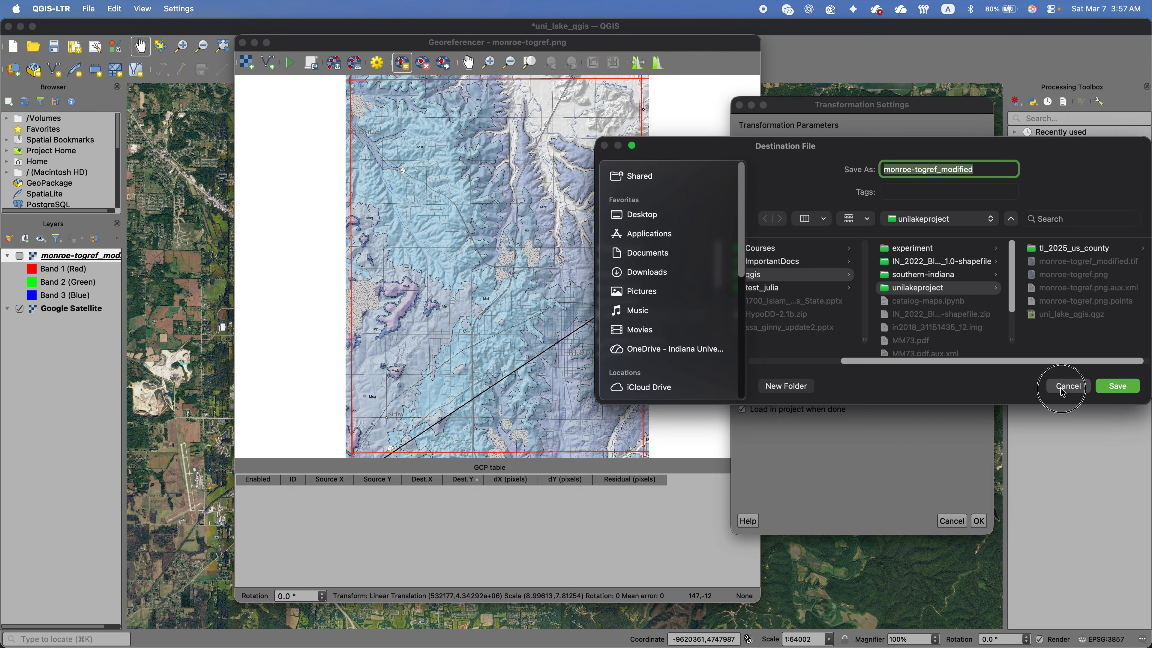
pyautogui.click(1068, 386)
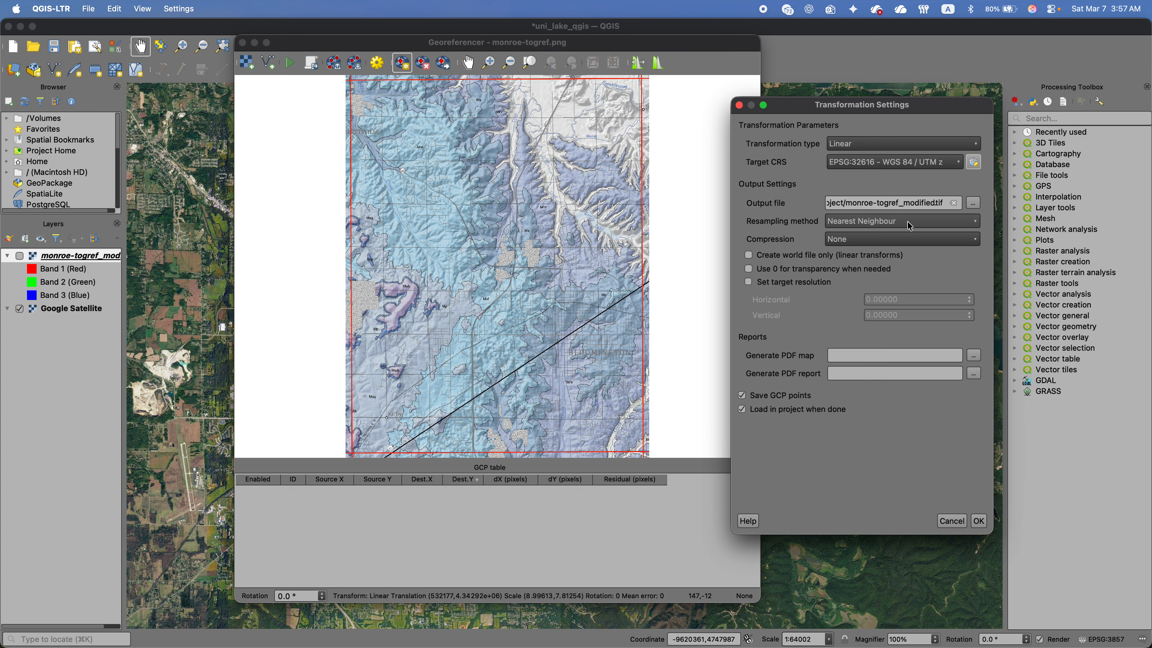
pyautogui.click(867, 222)
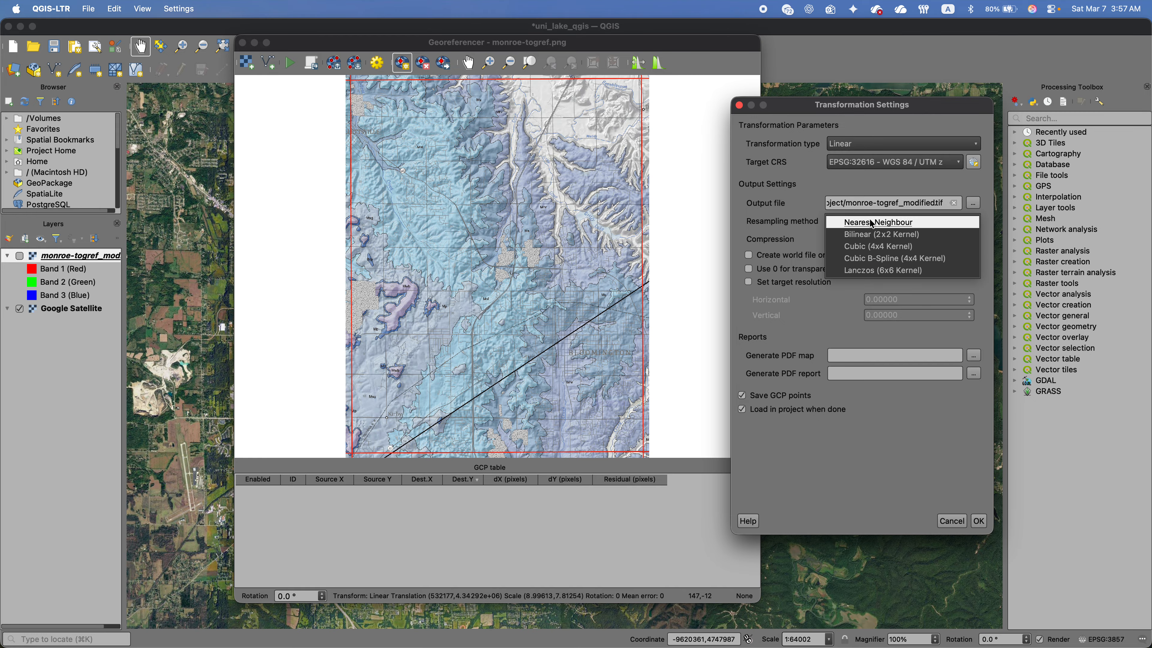
pyautogui.click(868, 222)
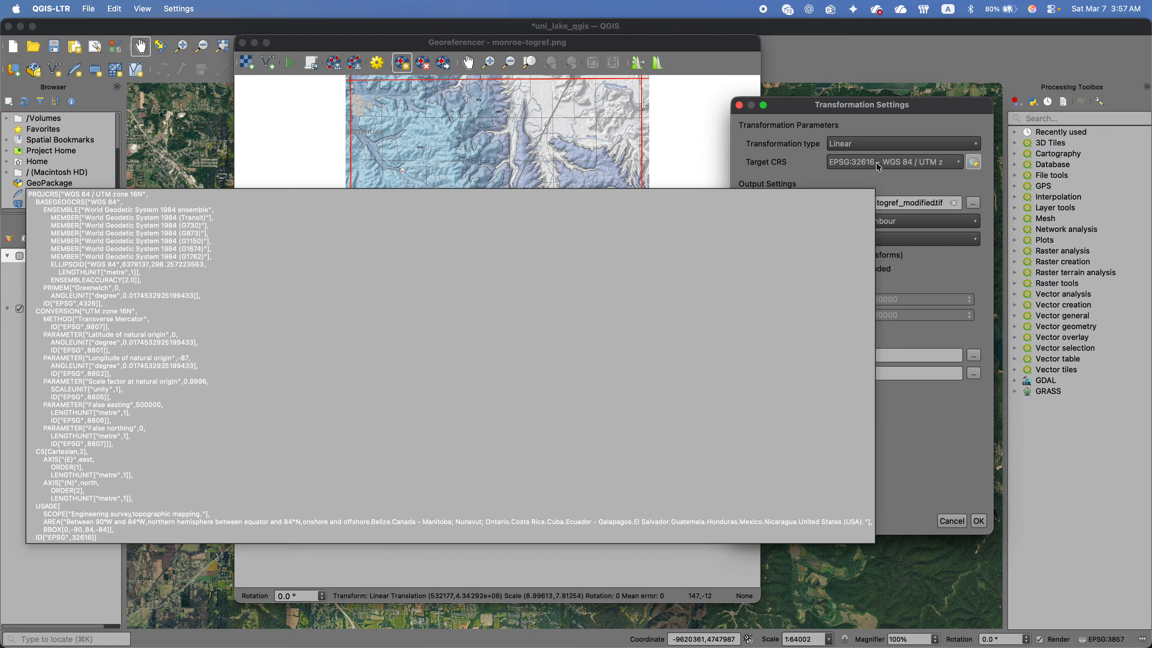
pyautogui.click(879, 168)
pyautogui.click(807, 165)
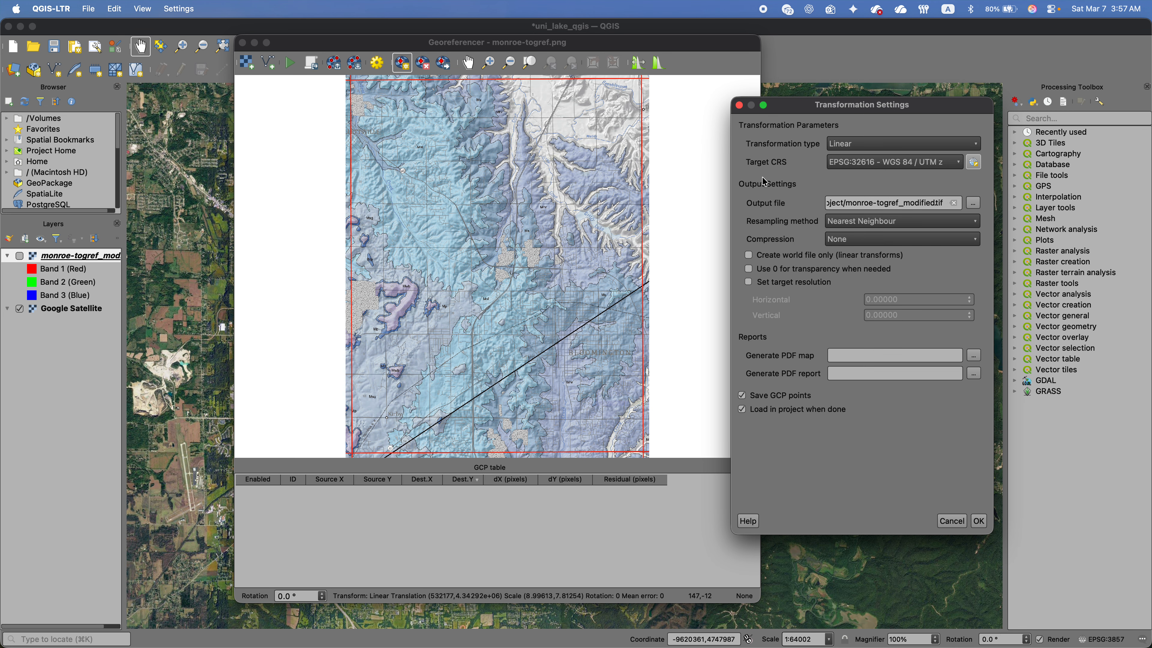
pyautogui.click(979, 521)
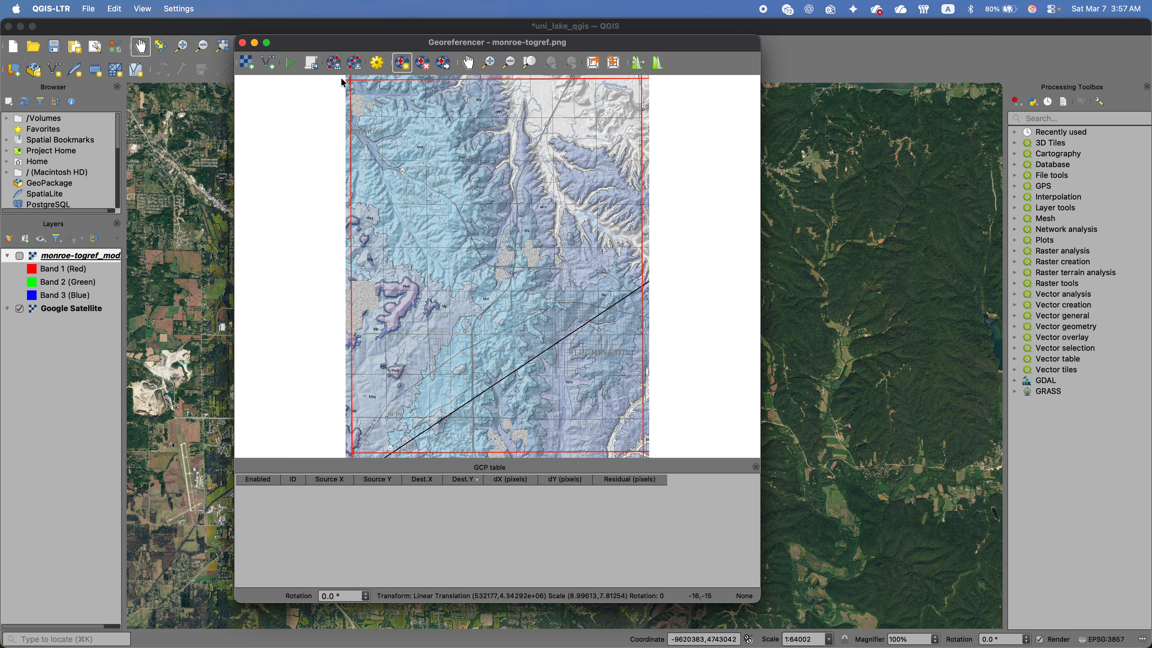
# Place a ground control point at the crossing of the red lines in the map image's upper-left corner
pyautogui.click(468, 63)
pyautogui.moveTo(361, 100); pyautogui.dragTo(402, 262)
pyautogui.scroll(10, 385, 254)
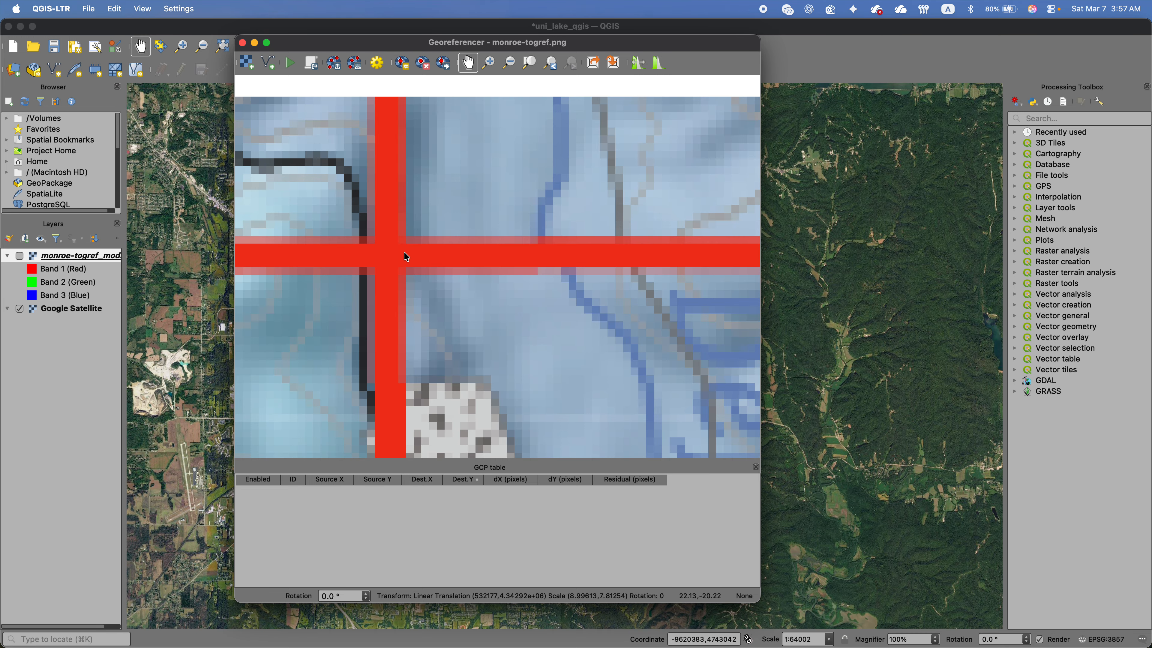
pyautogui.scroll(2, 381, 255)
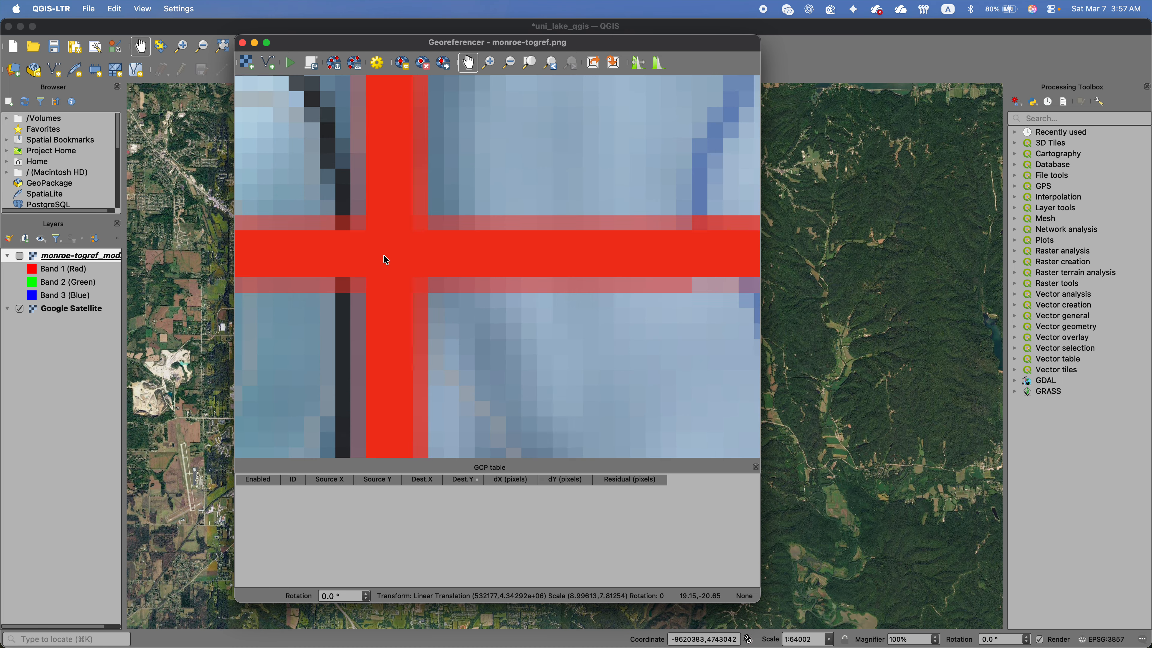
pyautogui.click(407, 68)
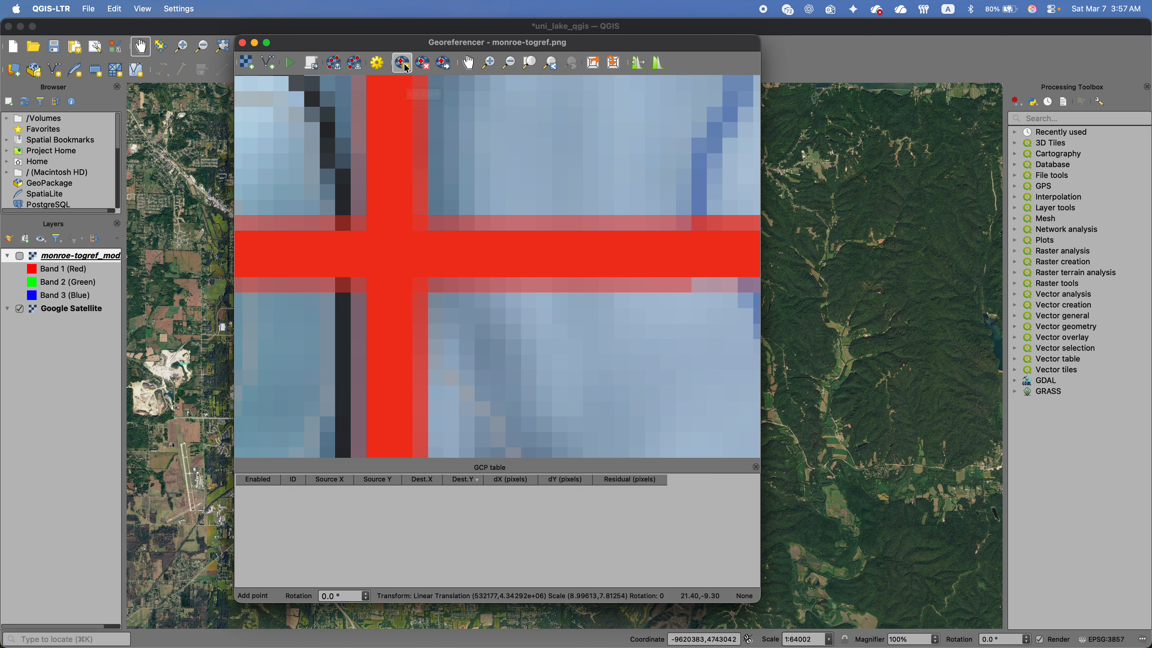
pyautogui.click(389, 253)
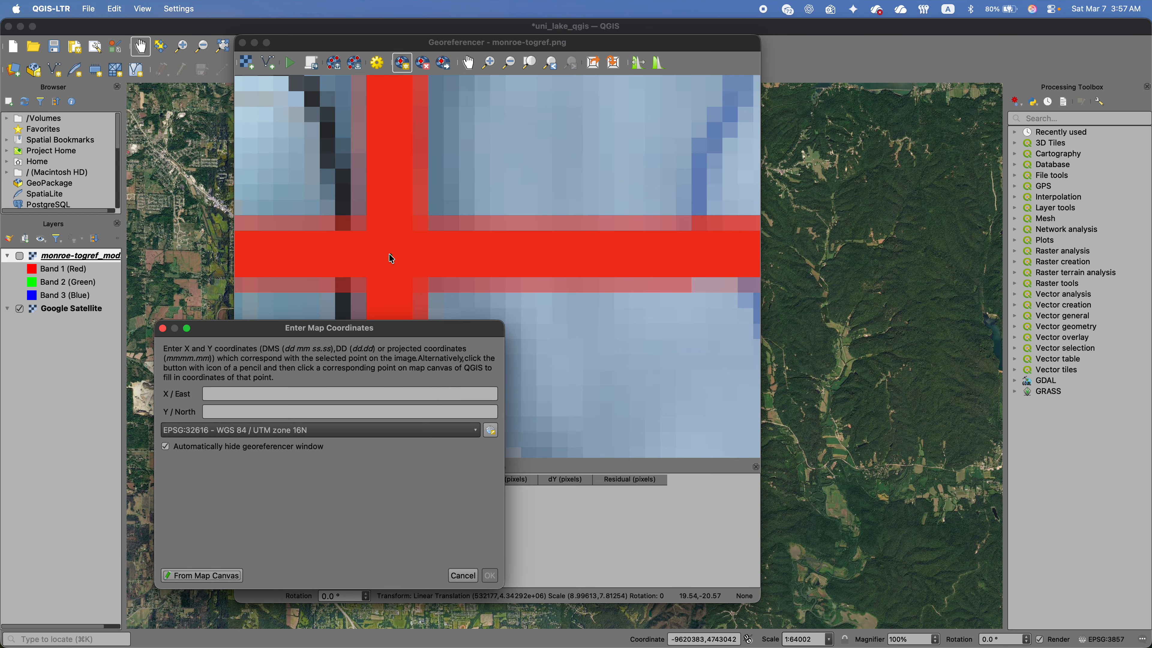
# Set the CRS for the control point's map coordinates to Default CRS: EPSG:4326 - WGS 84
pyautogui.click(257, 394)
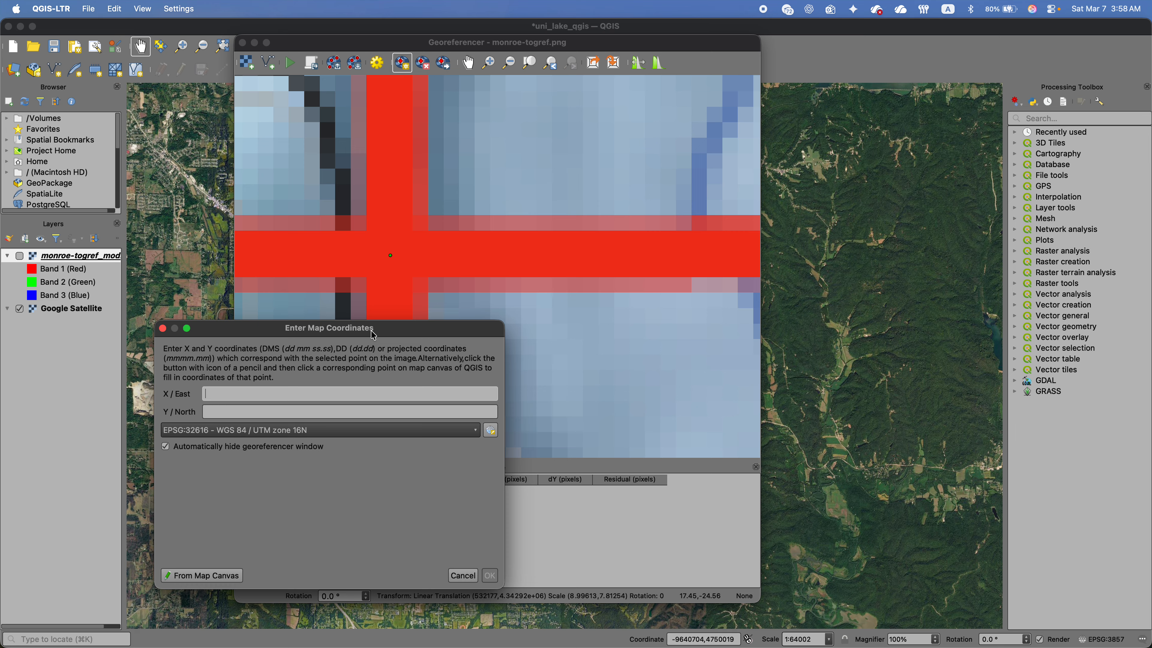
pyautogui.click(297, 430)
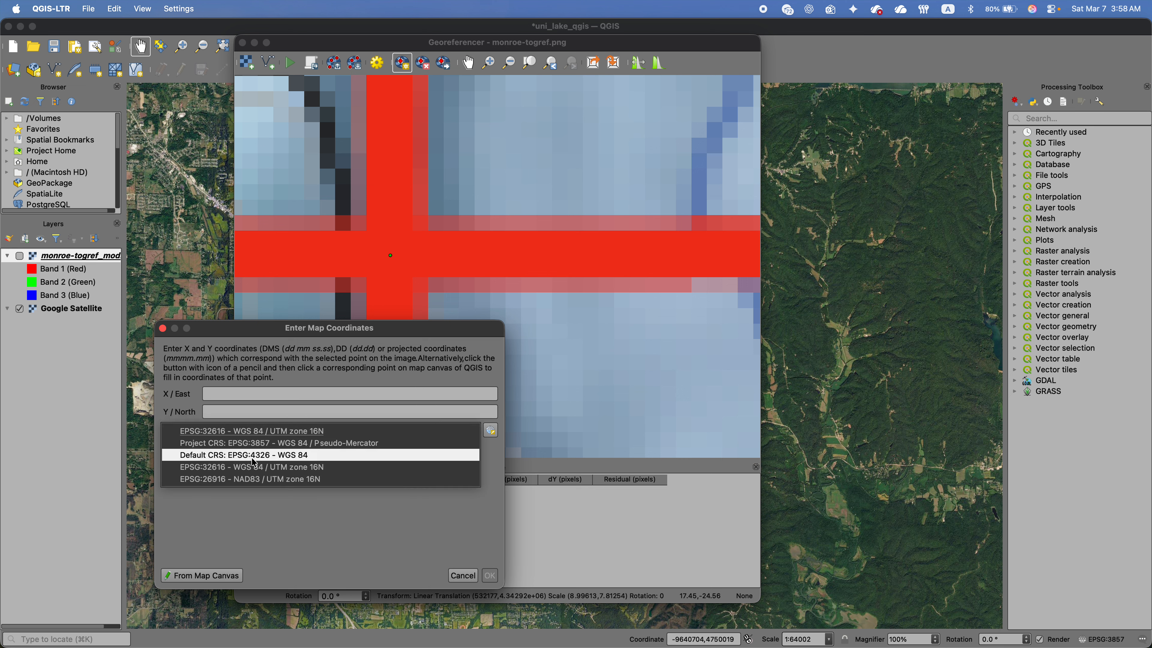
pyautogui.click(292, 462)
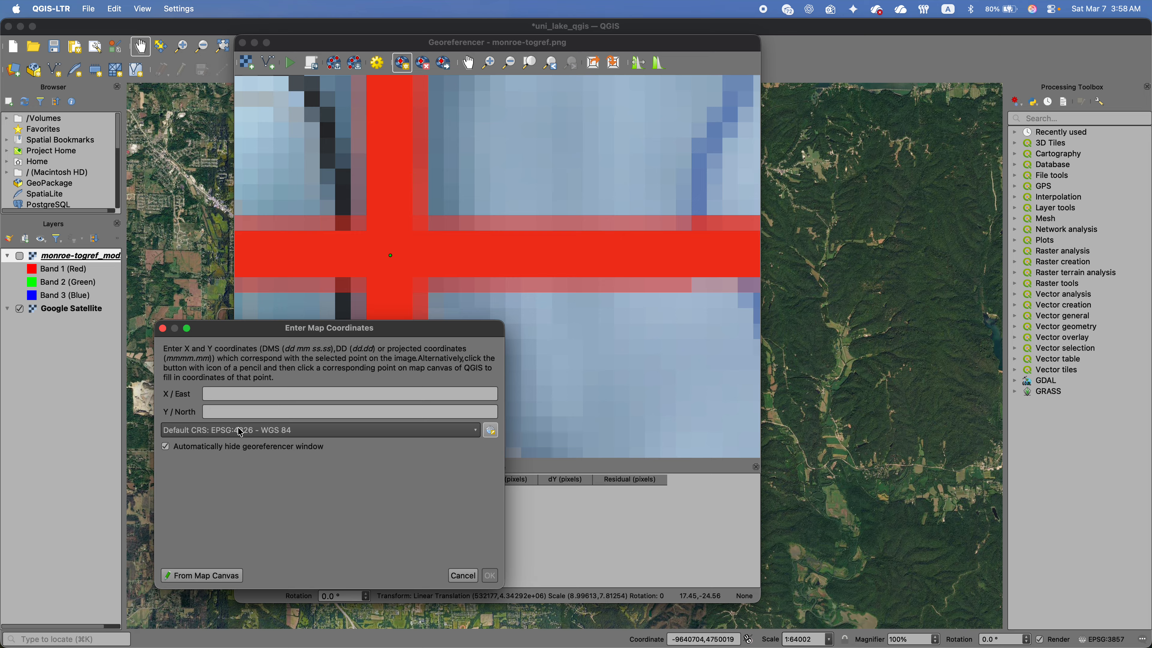
pyautogui.click(254, 432)
pyautogui.click(262, 436)
pyautogui.click(274, 435)
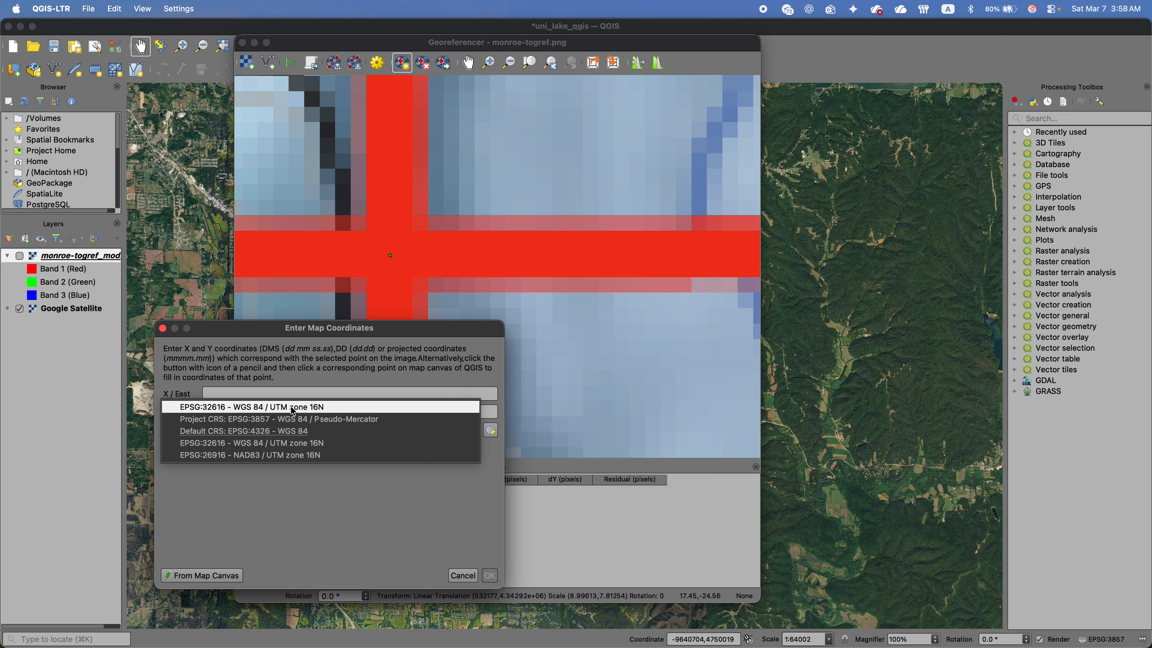
pyautogui.click(308, 509)
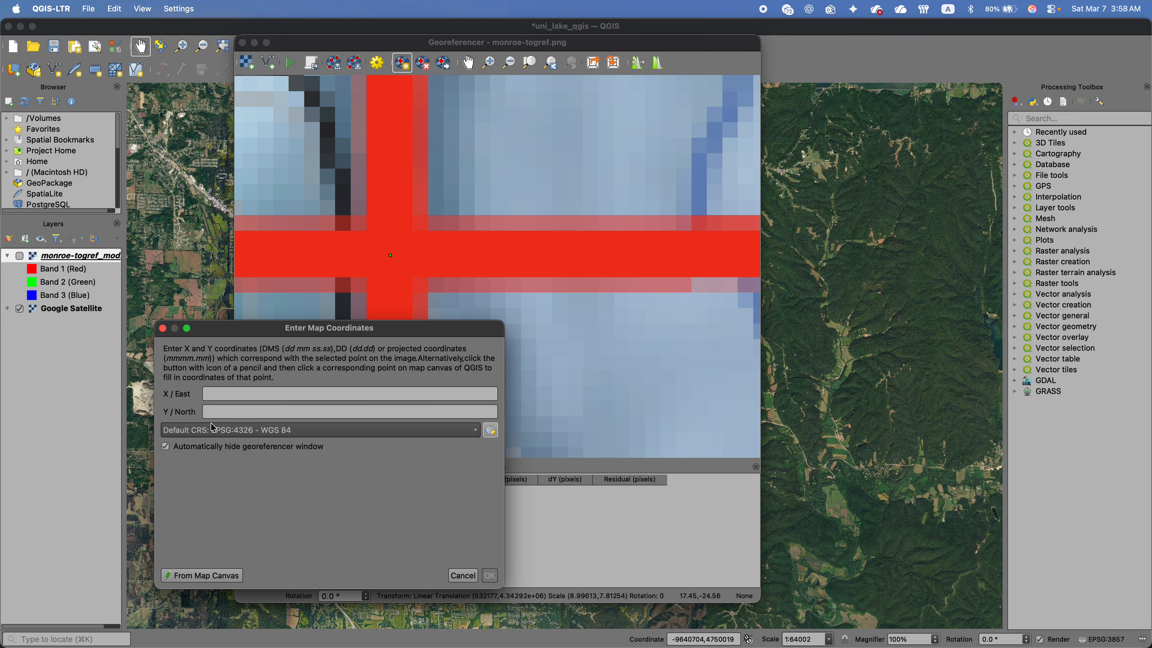
pyautogui.click(254, 433)
pyautogui.click(432, 206)
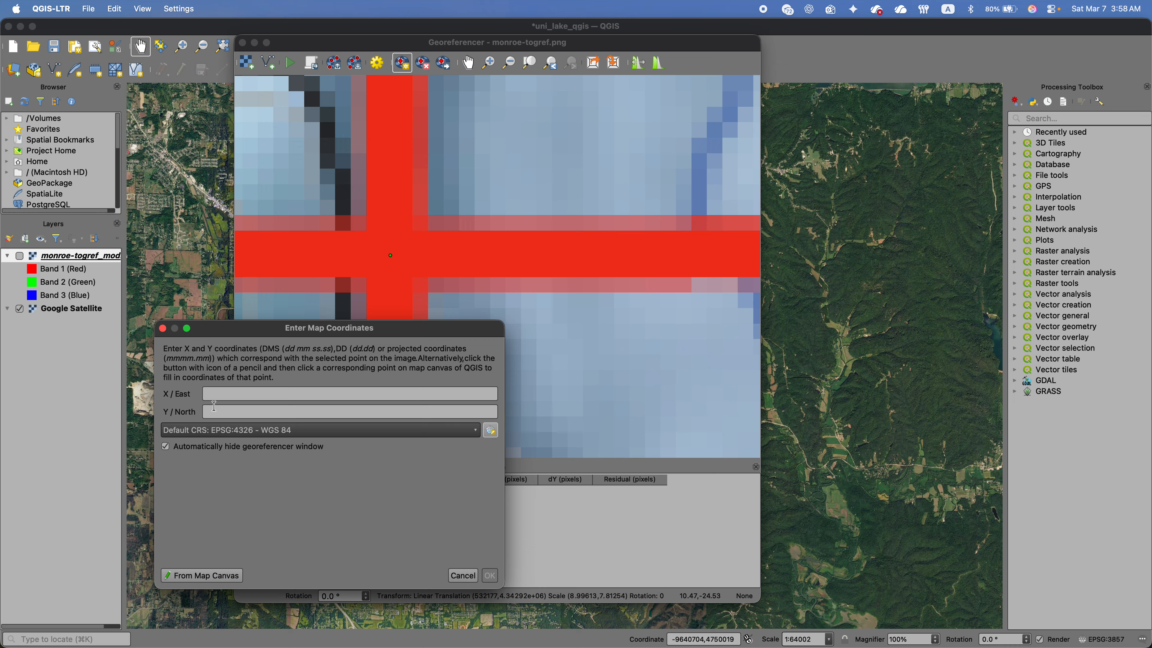
# Enter the upper-left control point's map coordinates as X -86.625 and Y 39.25 and accept them
pyautogui.click(229, 394)
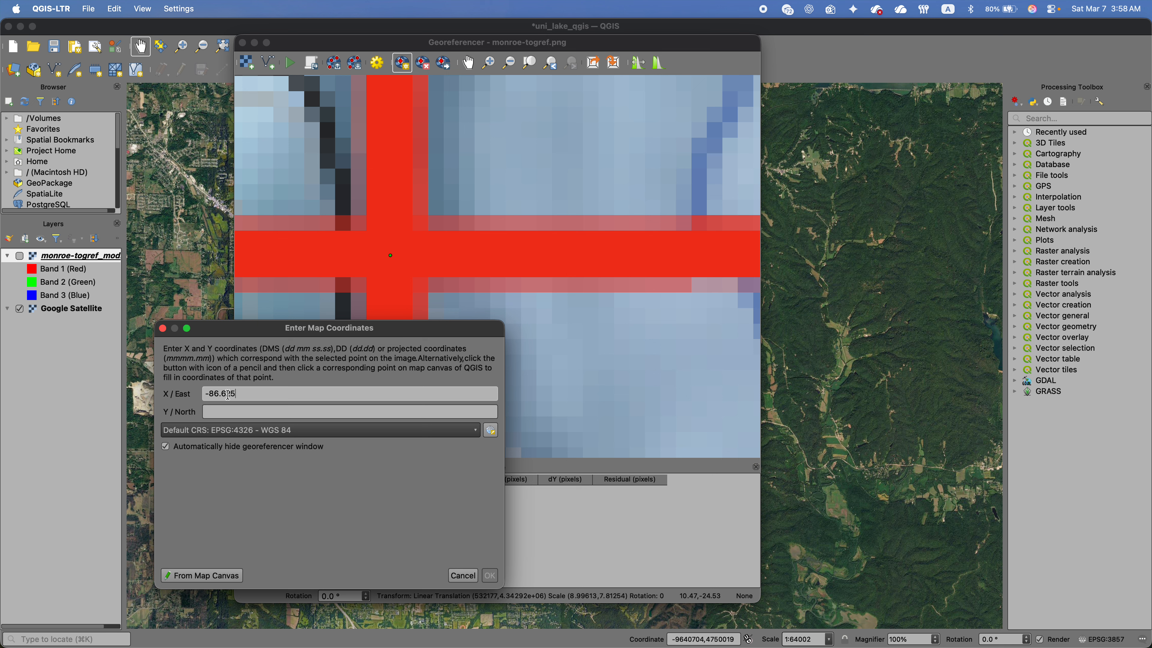
pyautogui.click(225, 408)
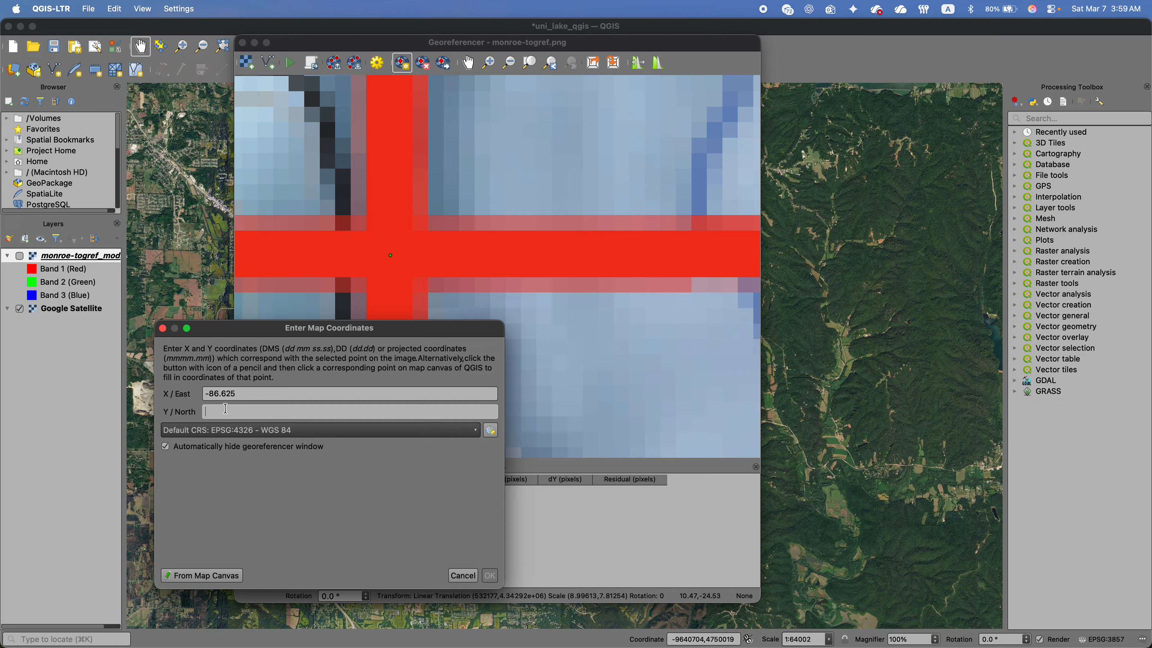
pyautogui.write('39.25')
pyautogui.click(490, 576)
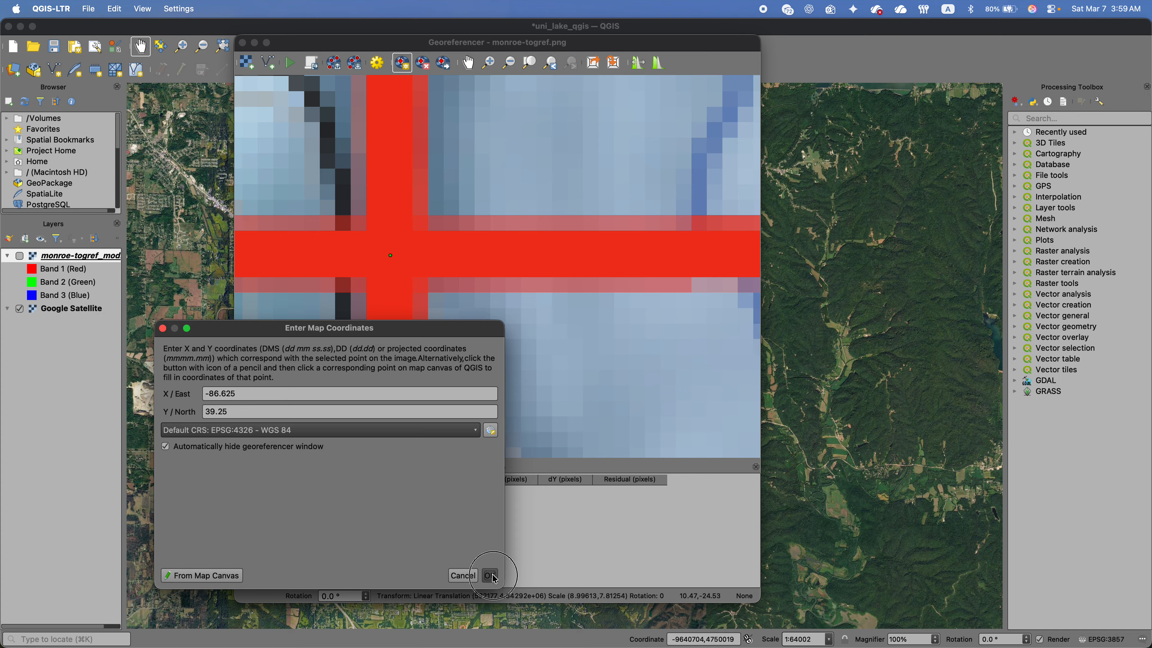
# Place a second ground control point at the crossing of the red lines in the map image's lower-left corner
pyautogui.scroll(-10, 505, 352)
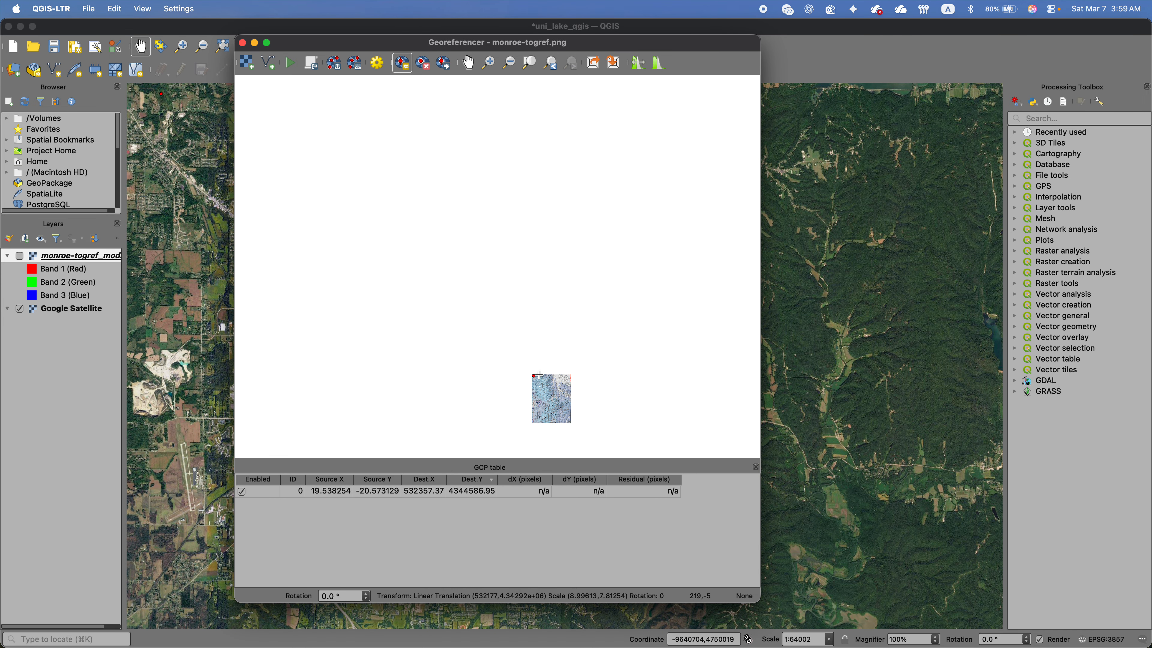
pyautogui.click(475, 63)
pyautogui.moveTo(548, 411); pyautogui.dragTo(406, 279)
pyautogui.scroll(5, 394, 279)
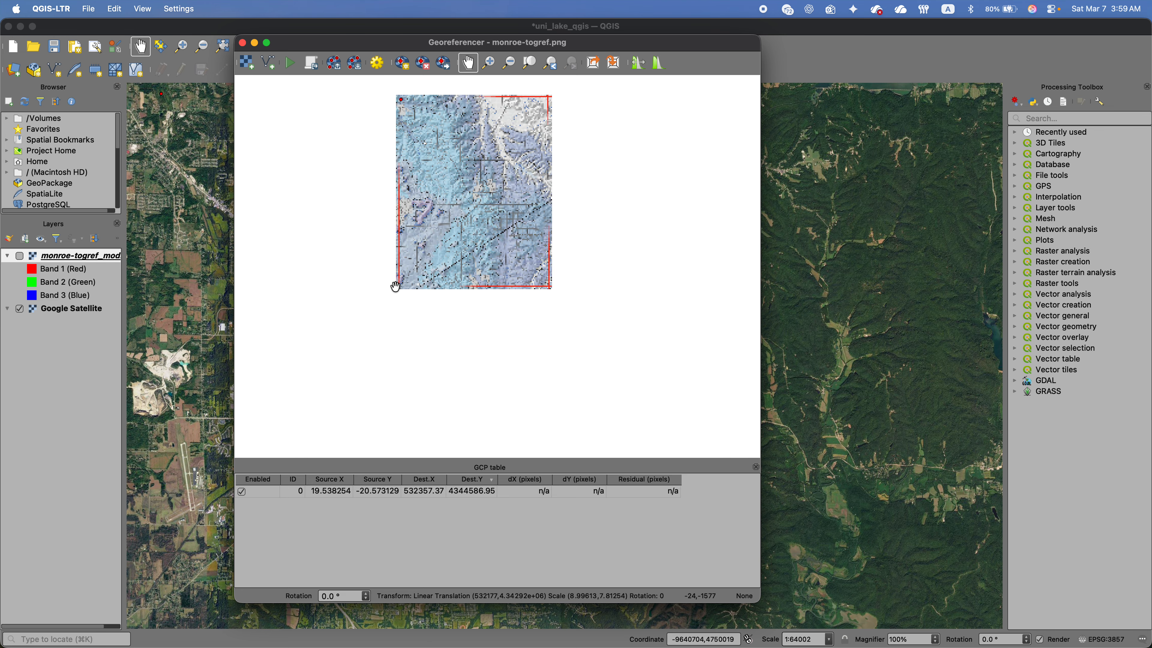
pyautogui.scroll(8, 403, 225)
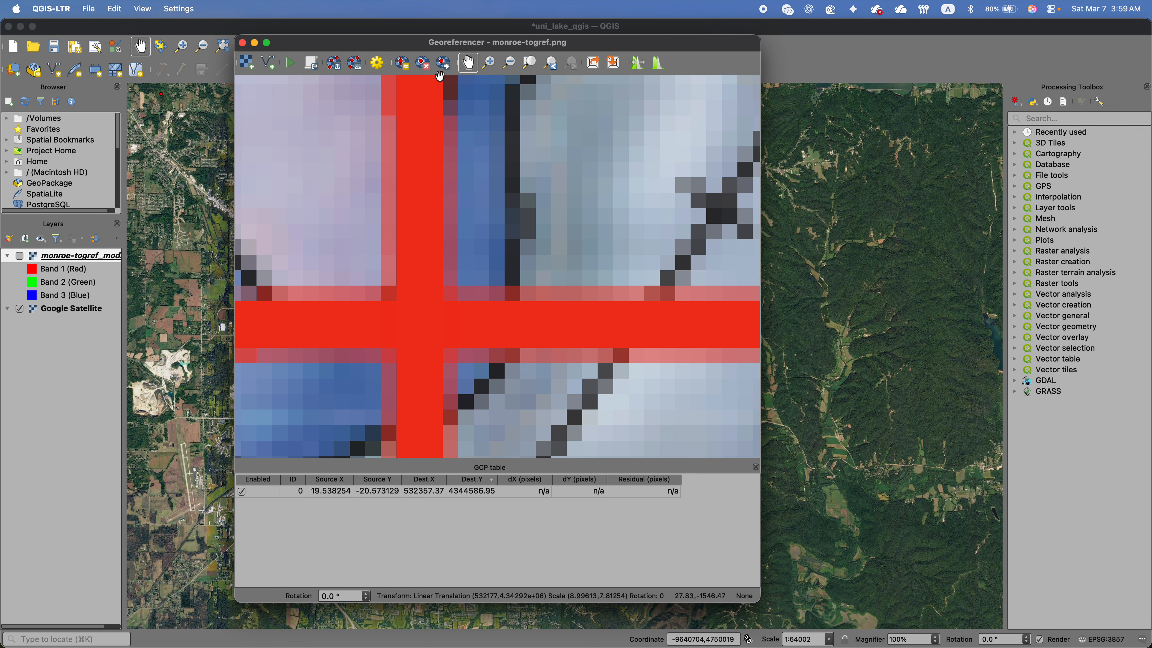
pyautogui.click(402, 63)
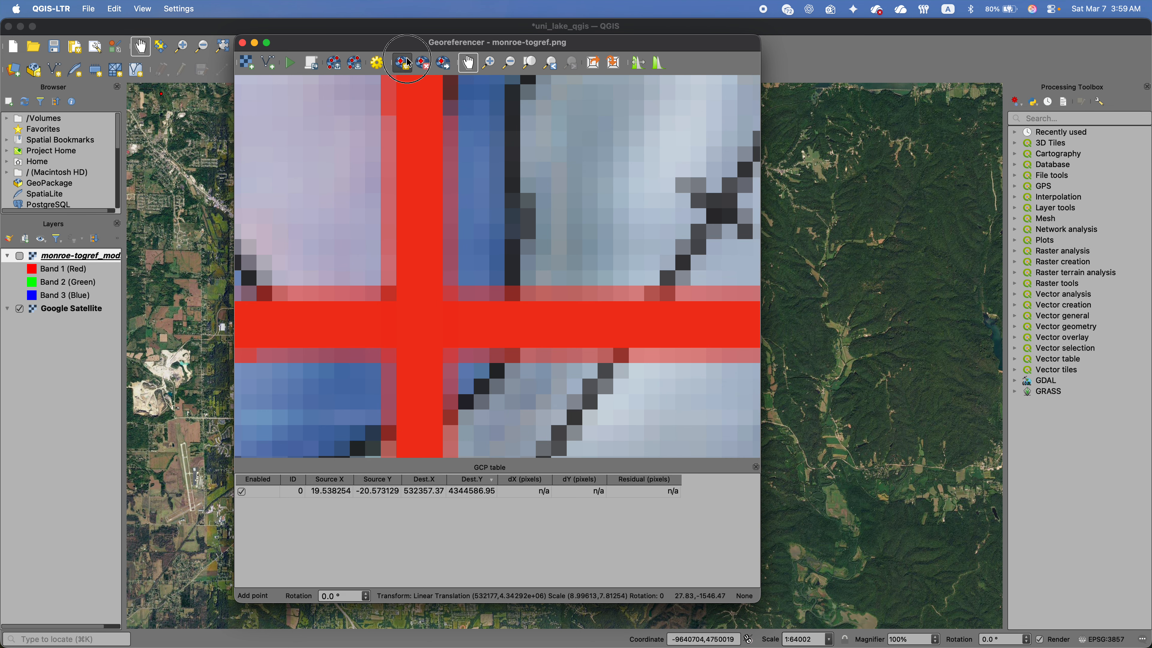
pyautogui.click(421, 325)
# Enter the lower-left control point's map coordinates as X -86.625 and Y 39.125 and accept them
pyautogui.click(262, 393)
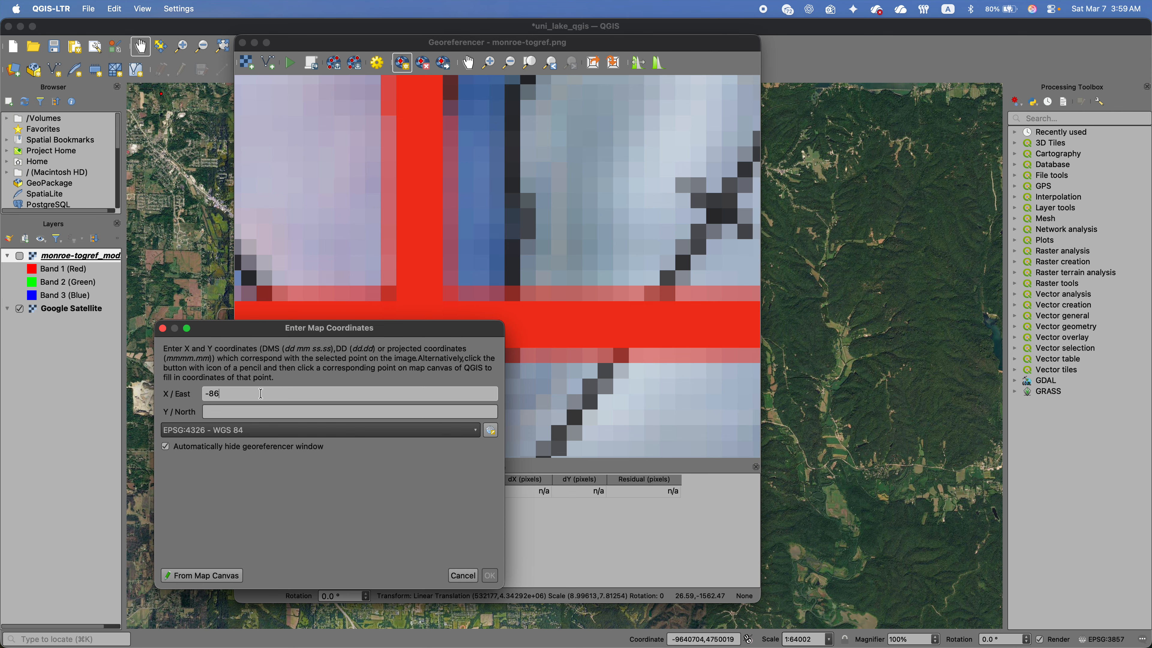
pyautogui.press('Tab')
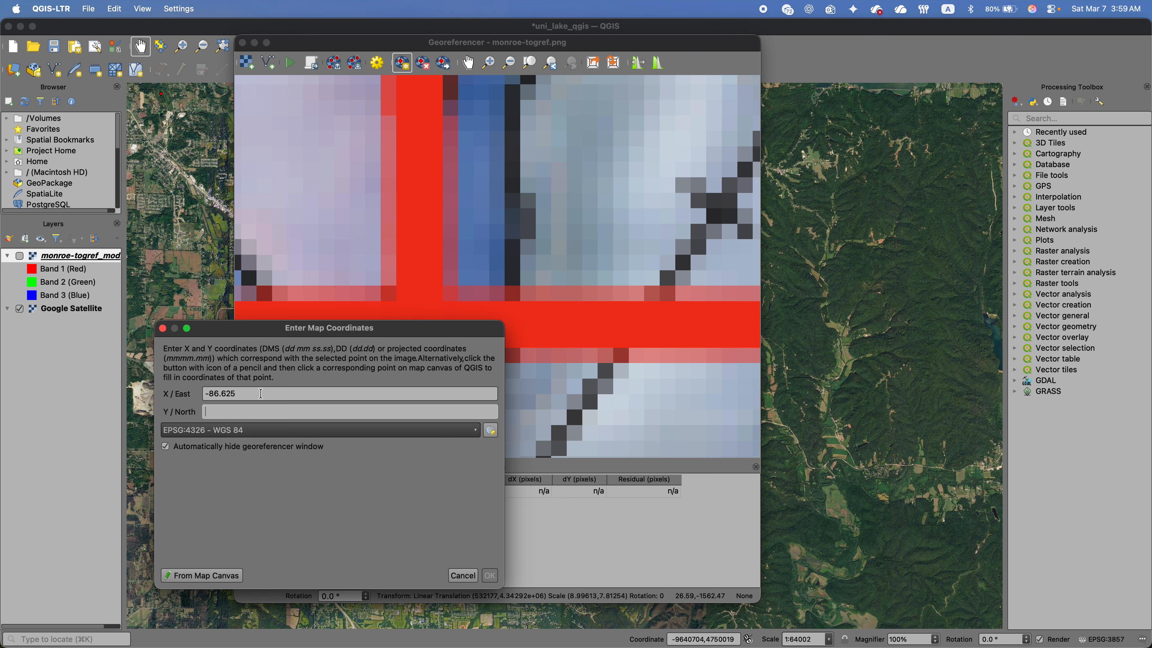
pyautogui.write('39.125')
pyautogui.click(490, 575)
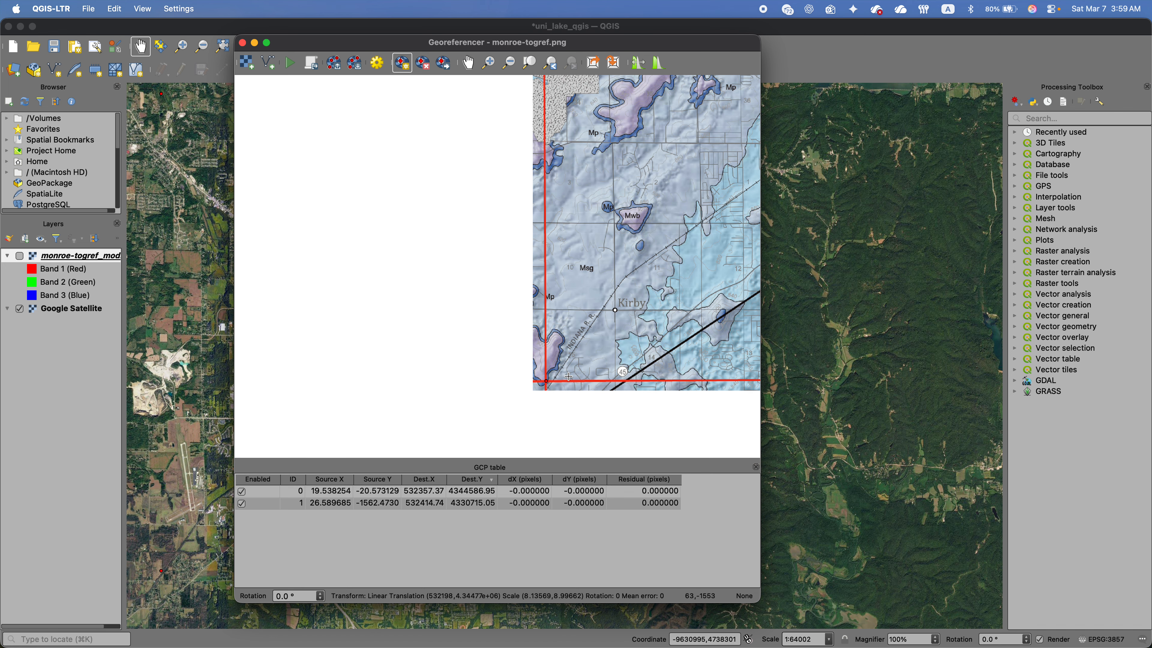
# Place a third ground control point at the crossing of the red lines in the map image's lower-right corner
pyautogui.click(469, 65)
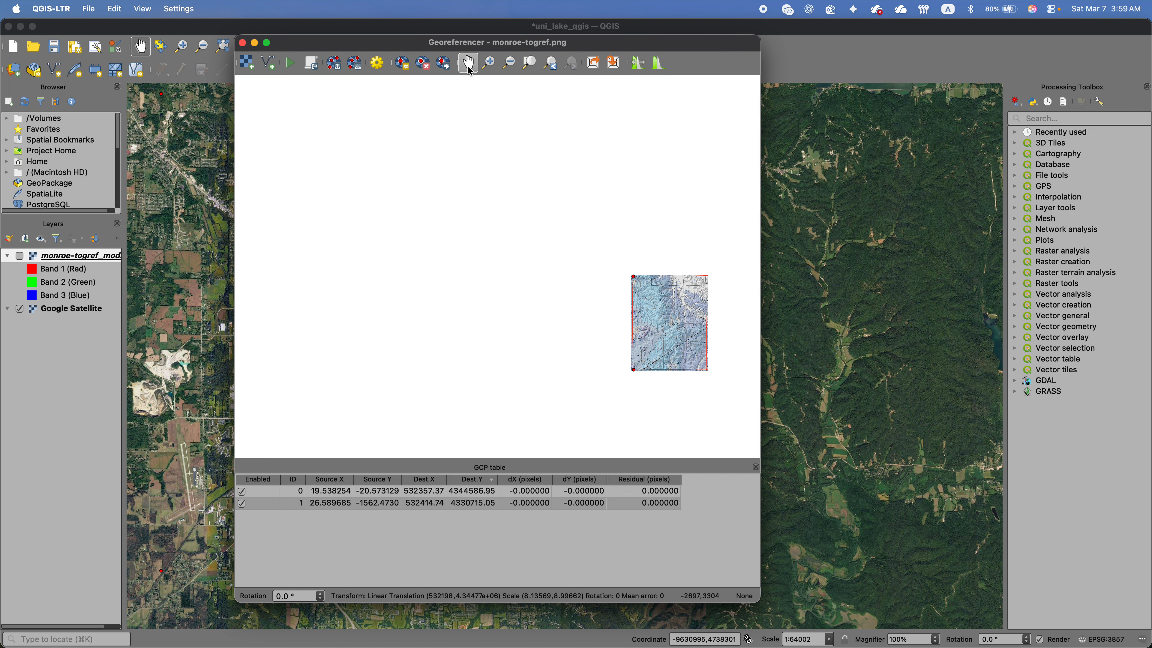
pyautogui.moveTo(690, 378); pyautogui.dragTo(466, 338)
pyautogui.scroll(5, 486, 333)
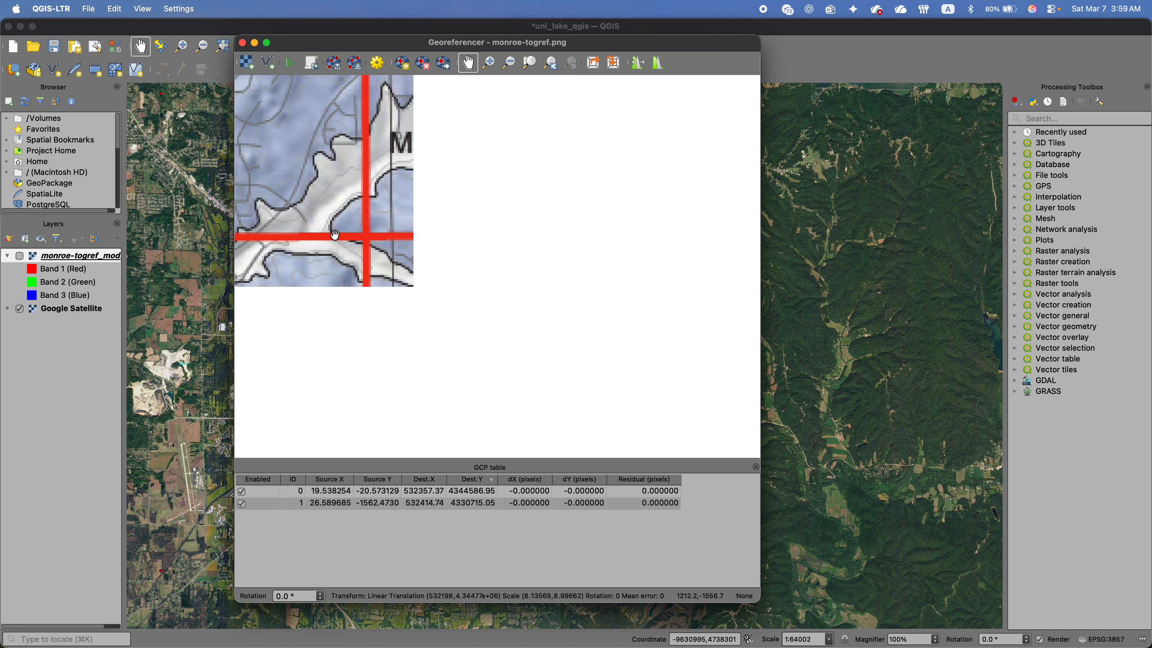
pyautogui.scroll(5, 335, 235)
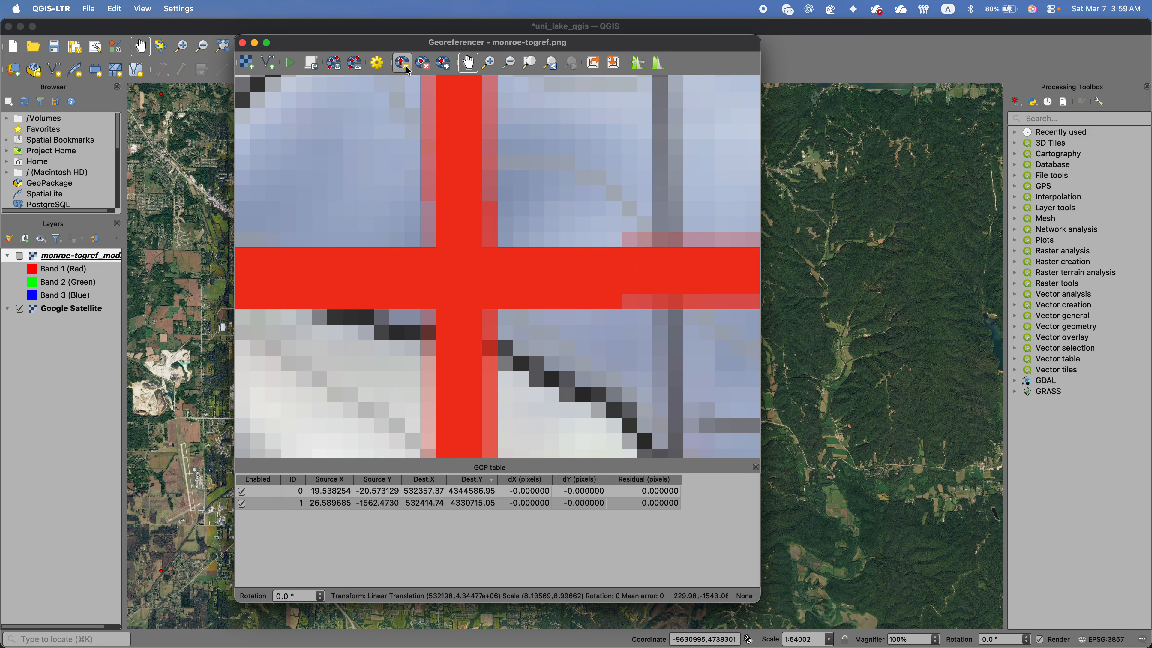
pyautogui.click(407, 68)
pyautogui.click(457, 277)
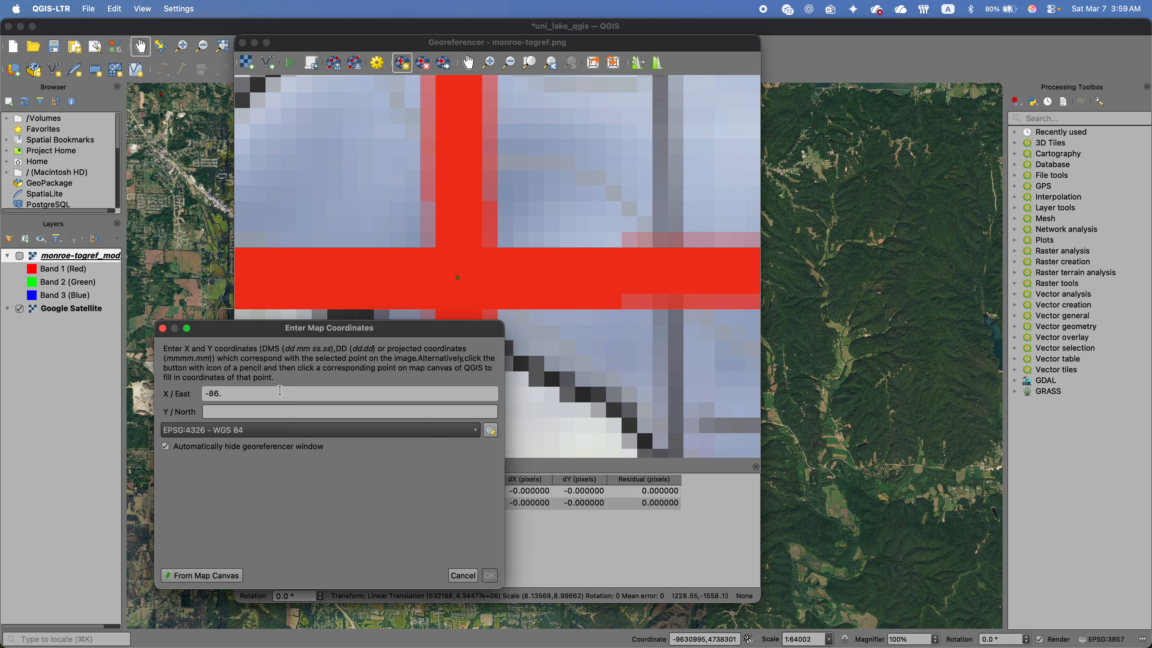
# Enter the lower-right control point's map coordinates as X -86.5 and Y 39.125 and accept them
pyautogui.press('Tab')
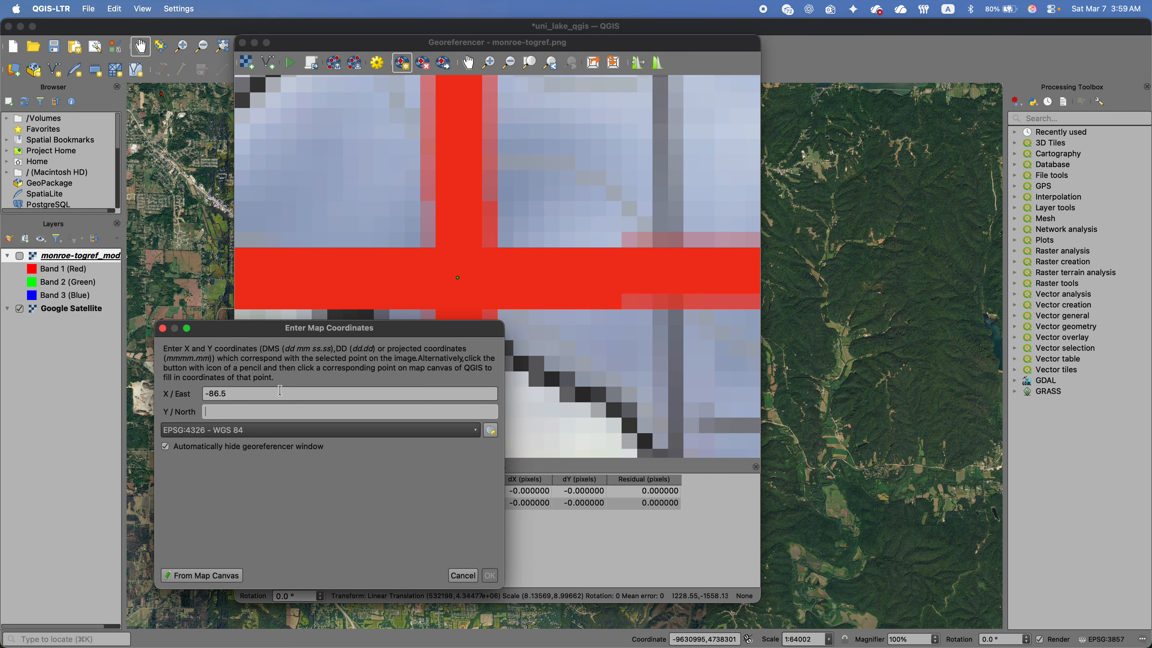
pyautogui.write('39.125')
pyautogui.click(490, 575)
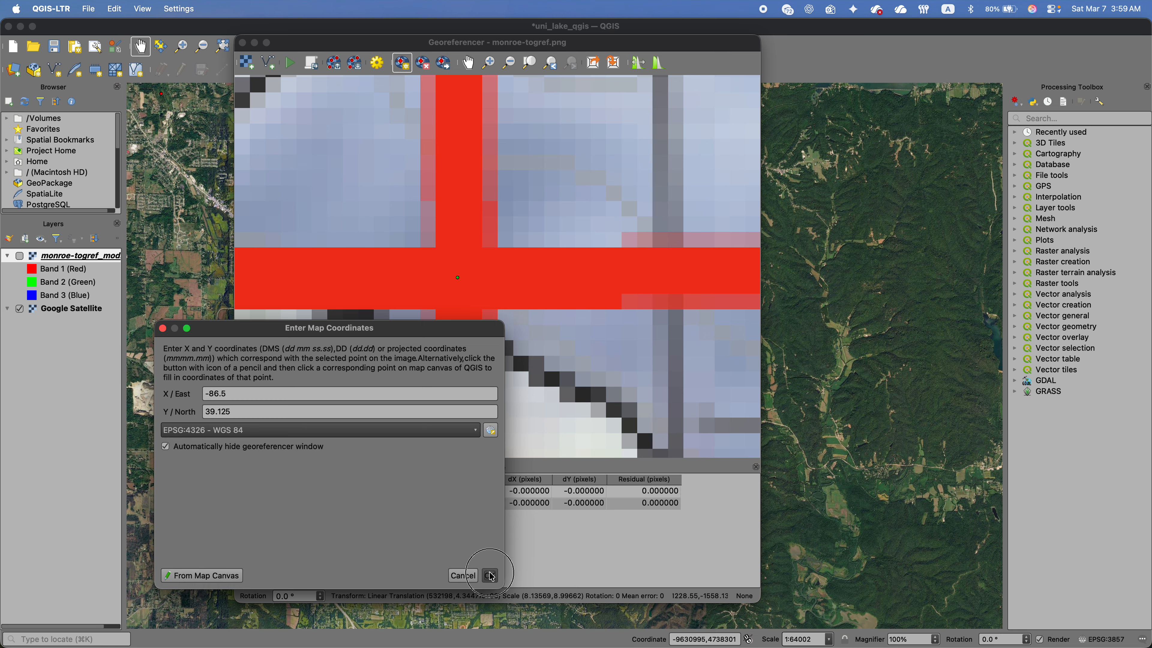
# Place a fourth ground control point at the crossing of the red lines in the map image's upper-right corner
pyautogui.scroll(-3, 471, 265)
pyautogui.scroll(-5, 471, 265)
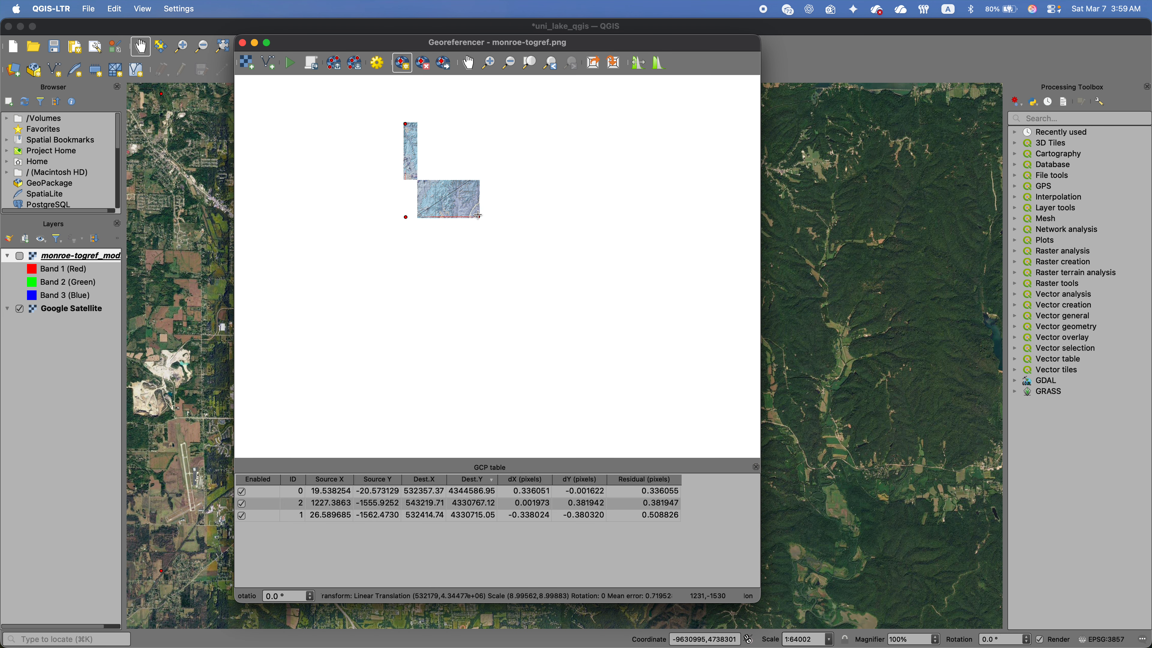
pyautogui.scroll(10, 479, 165)
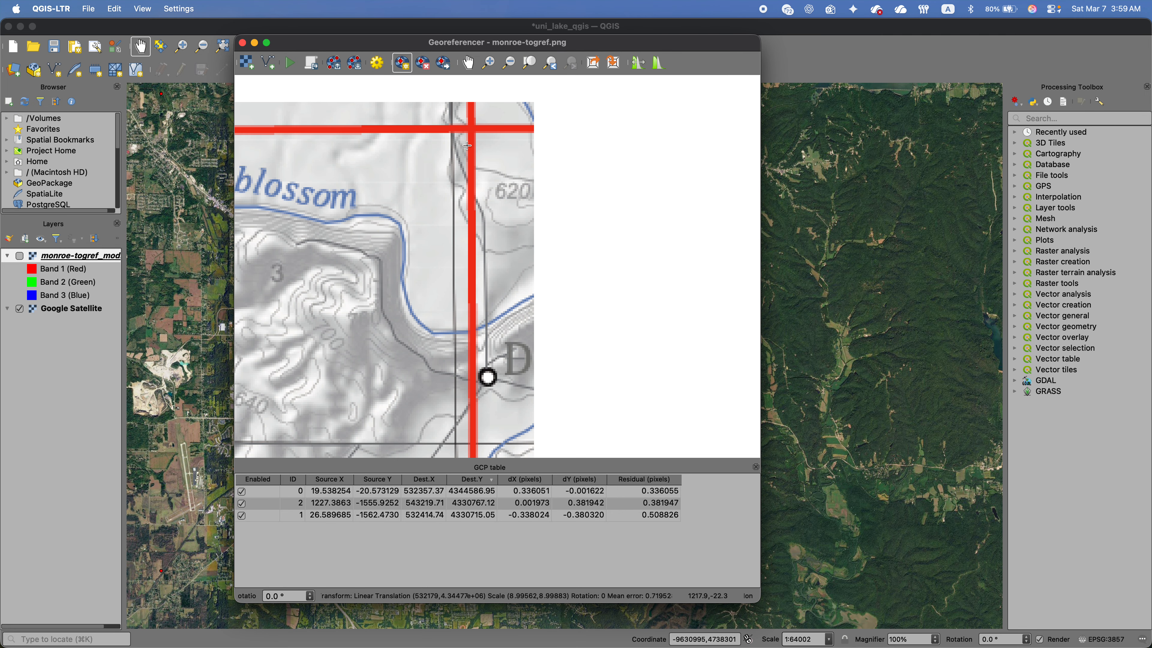
pyautogui.scroll(1, 474, 97)
pyautogui.scroll(-1, 450, 313)
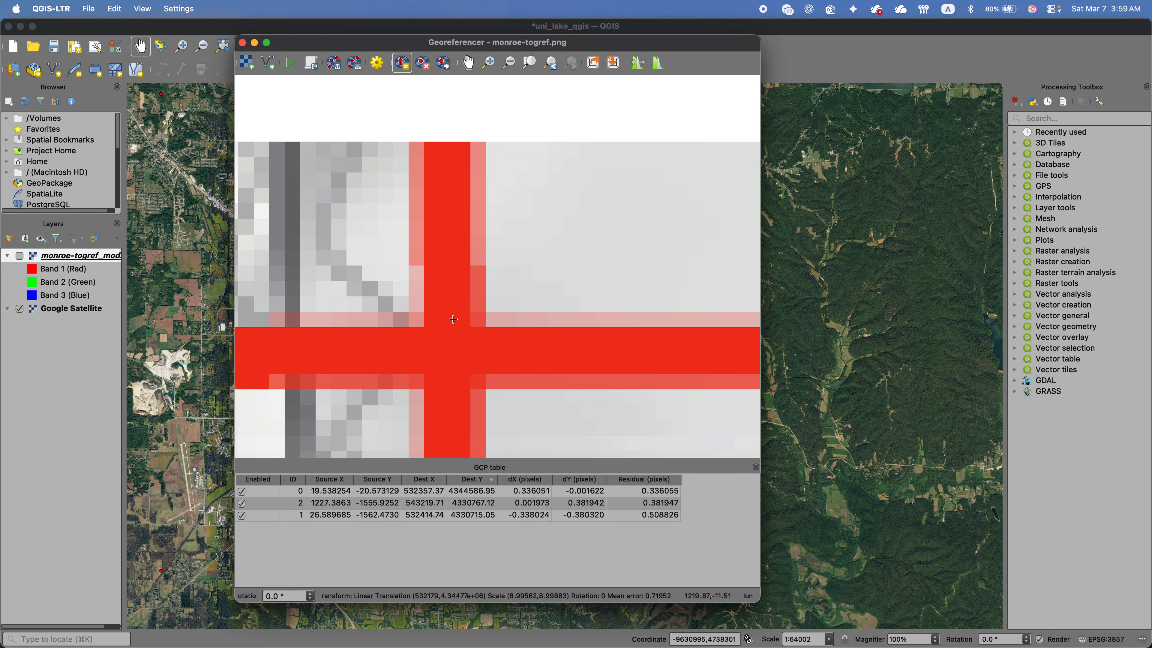
pyautogui.click(450, 351)
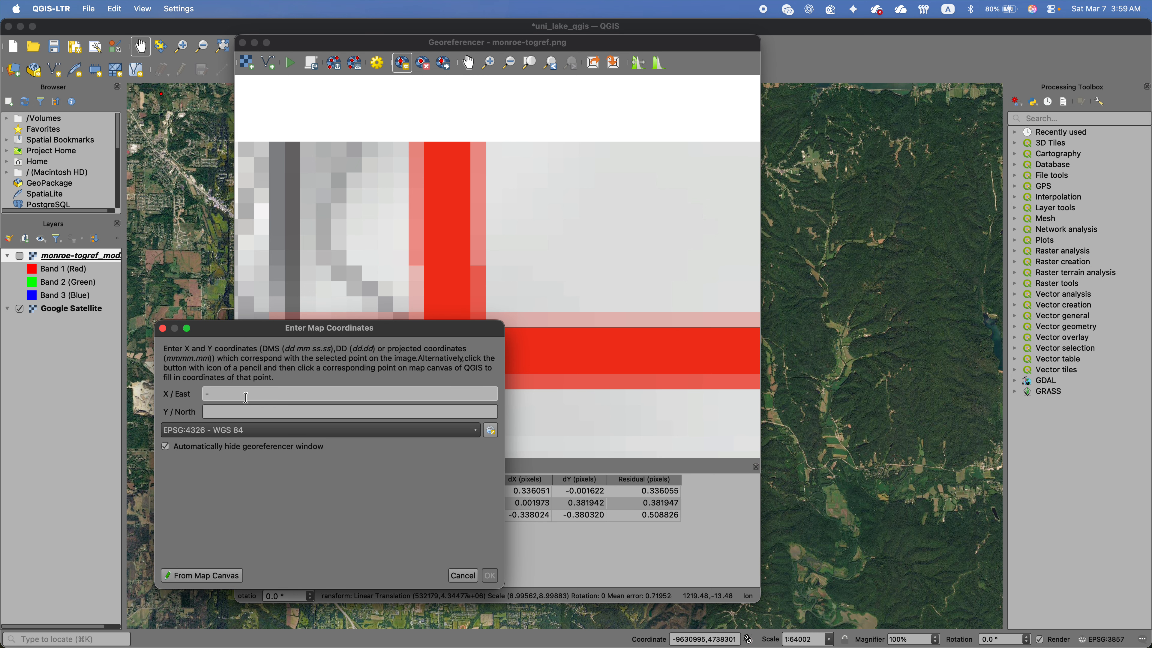
# Enter the upper-right control point's map coordinates as X -86.5 and Y 39.25 and accept them
pyautogui.write('-86.5')
pyautogui.press('Tab')
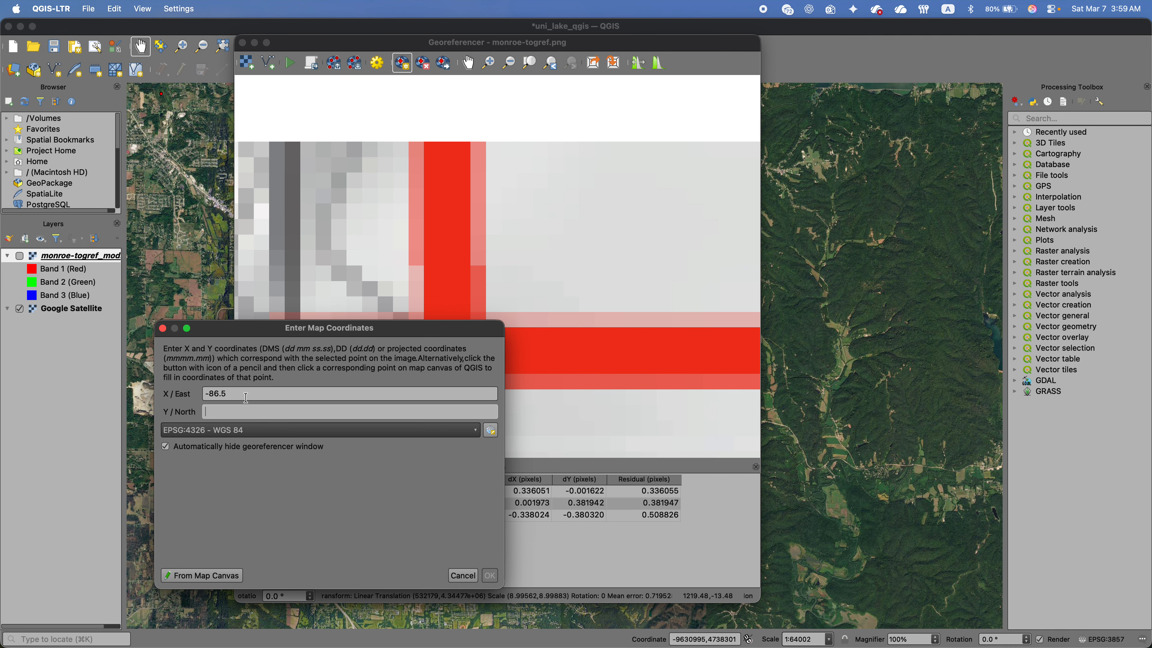
pyautogui.write('39.25')
pyautogui.click(490, 573)
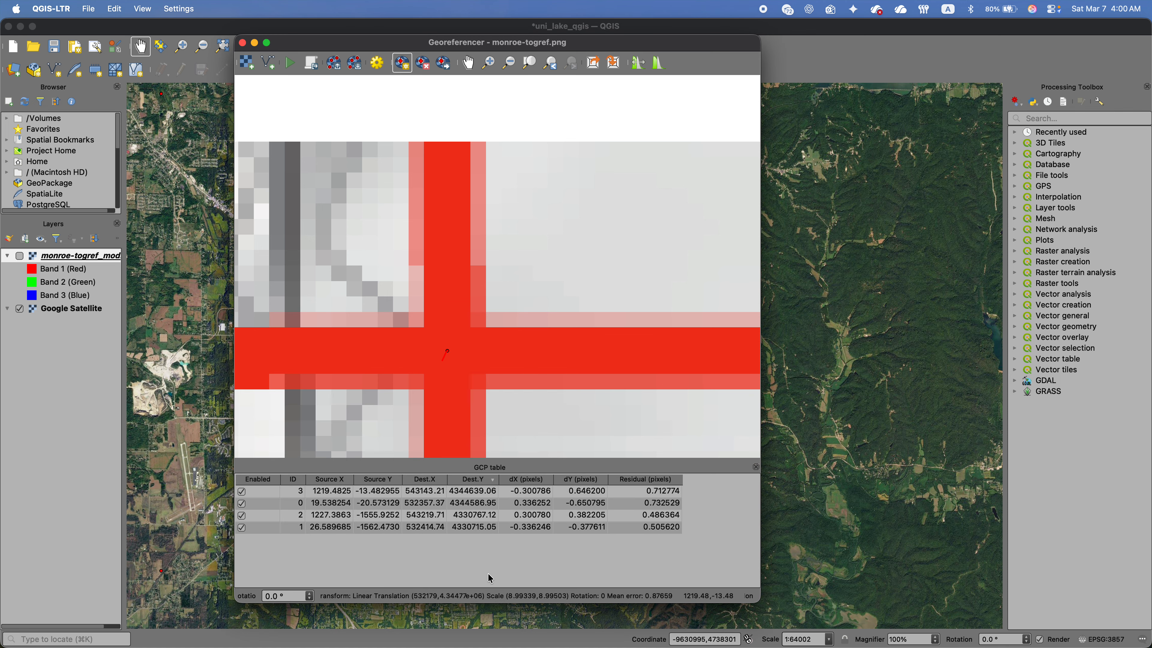
# Run the georeferencing of monroe-togref.png with the four control points and close the georeferencer
pyautogui.scroll(-3, 471, 301)
pyautogui.scroll(-5, 431, 363)
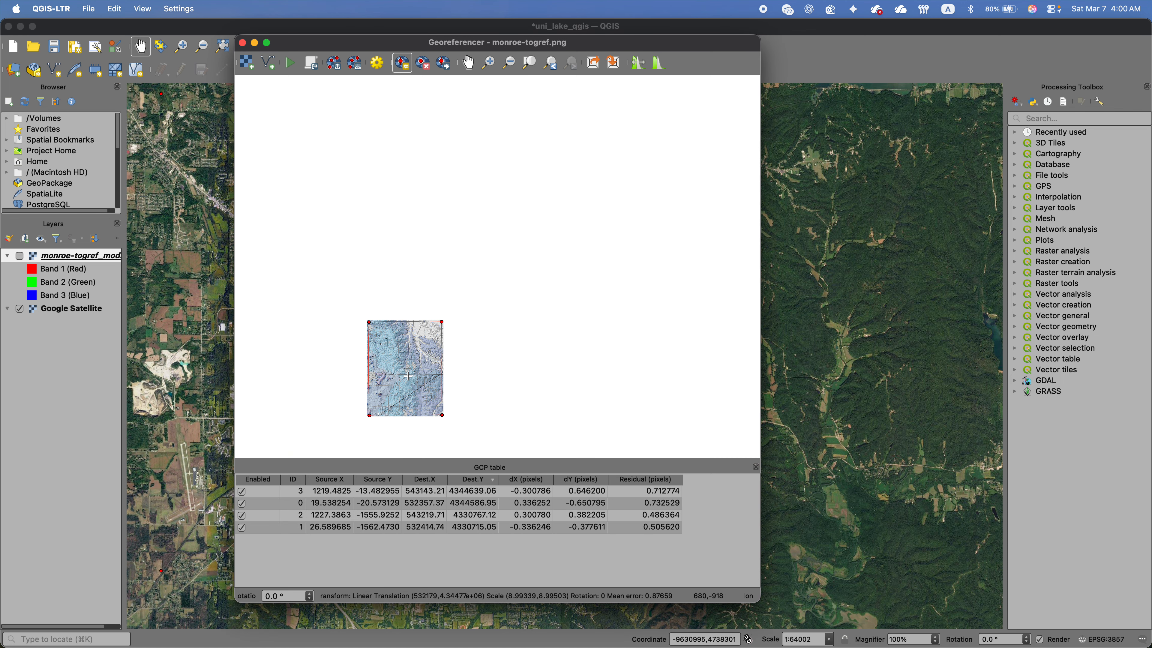
pyautogui.scroll(1, 383, 423)
pyautogui.scroll(2, 383, 423)
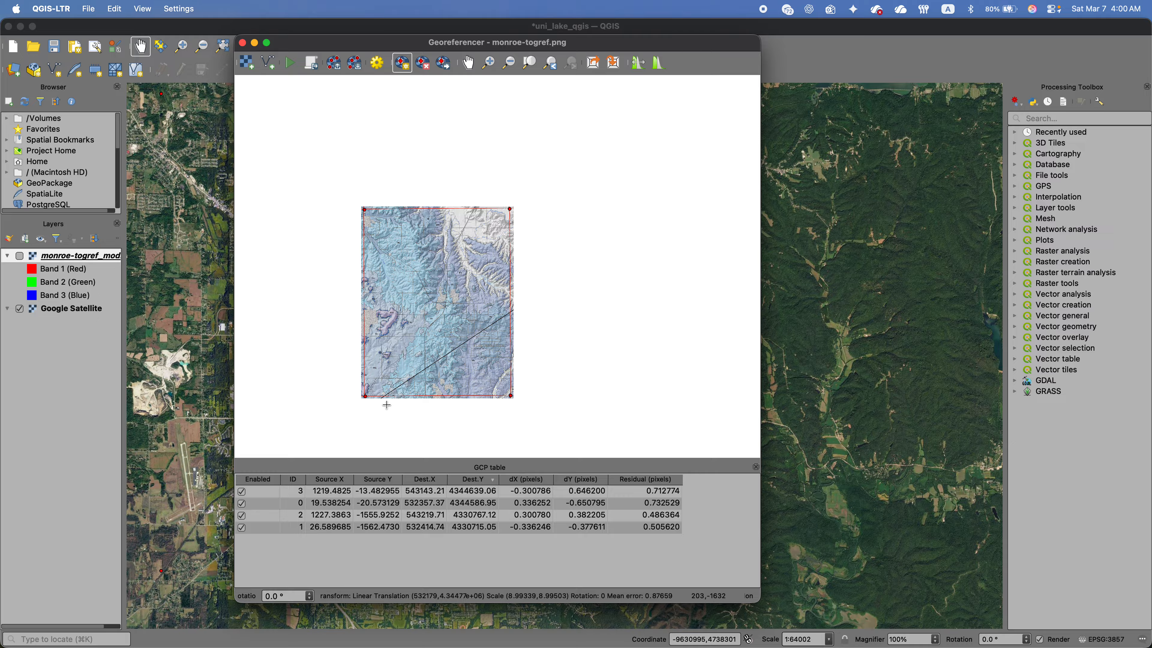
pyautogui.click(292, 67)
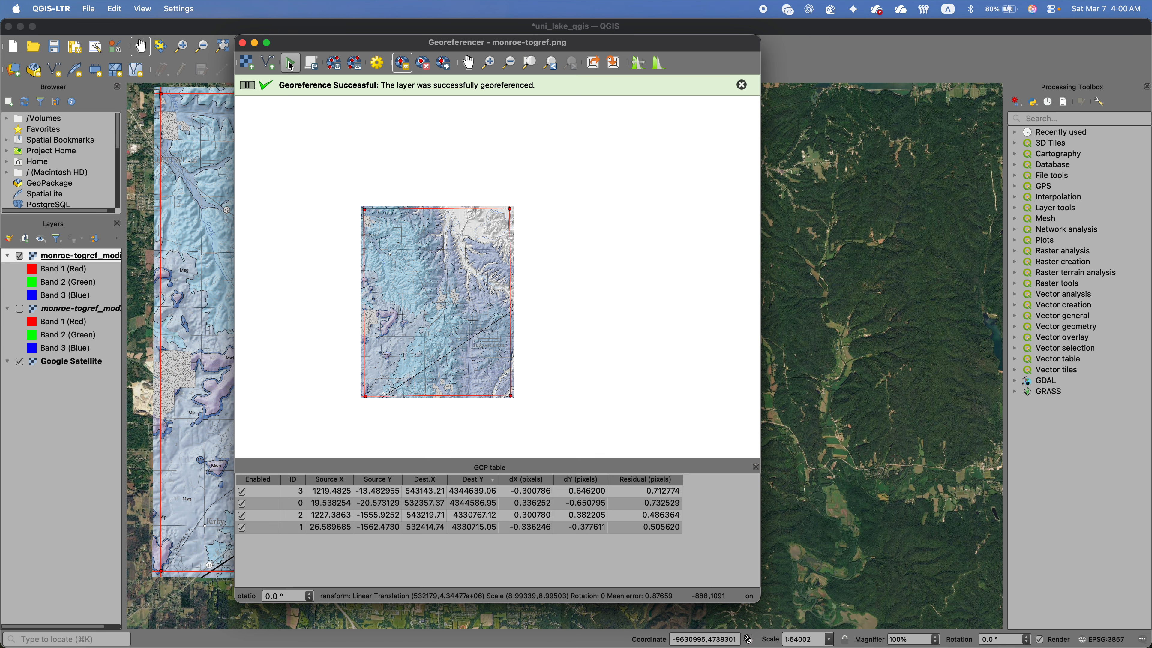
pyautogui.click(243, 43)
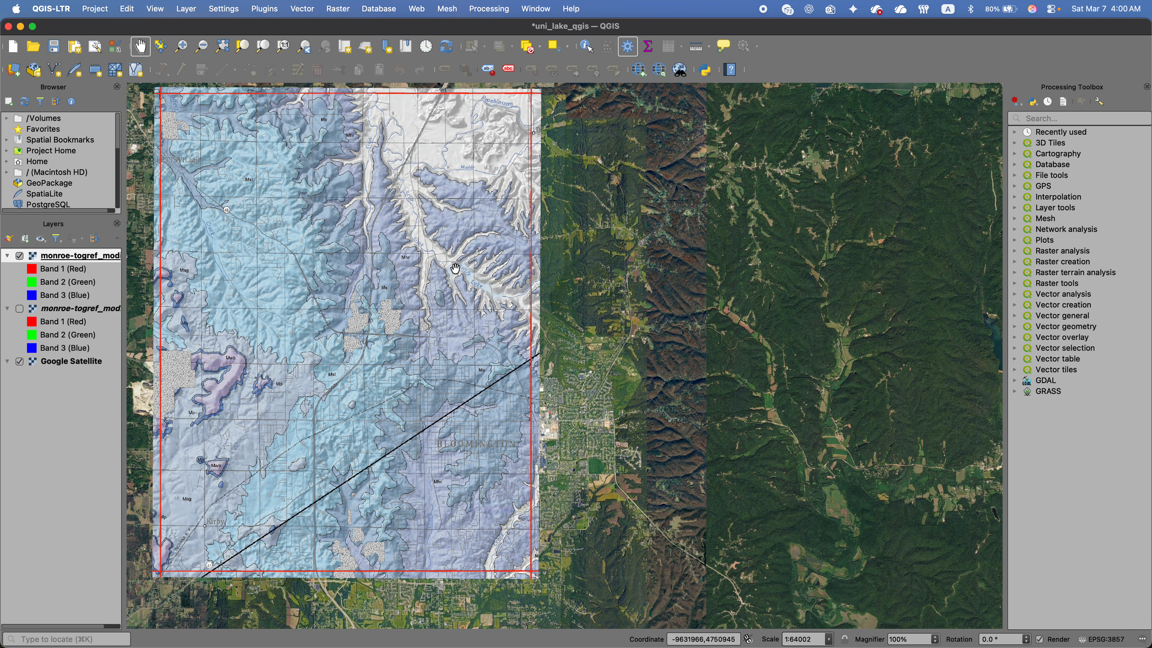
# Lower the global opacity of the top monroe-togref_modified layer so the satellite imagery shows through, and apply the change
pyautogui.scroll(2, 522, 324)
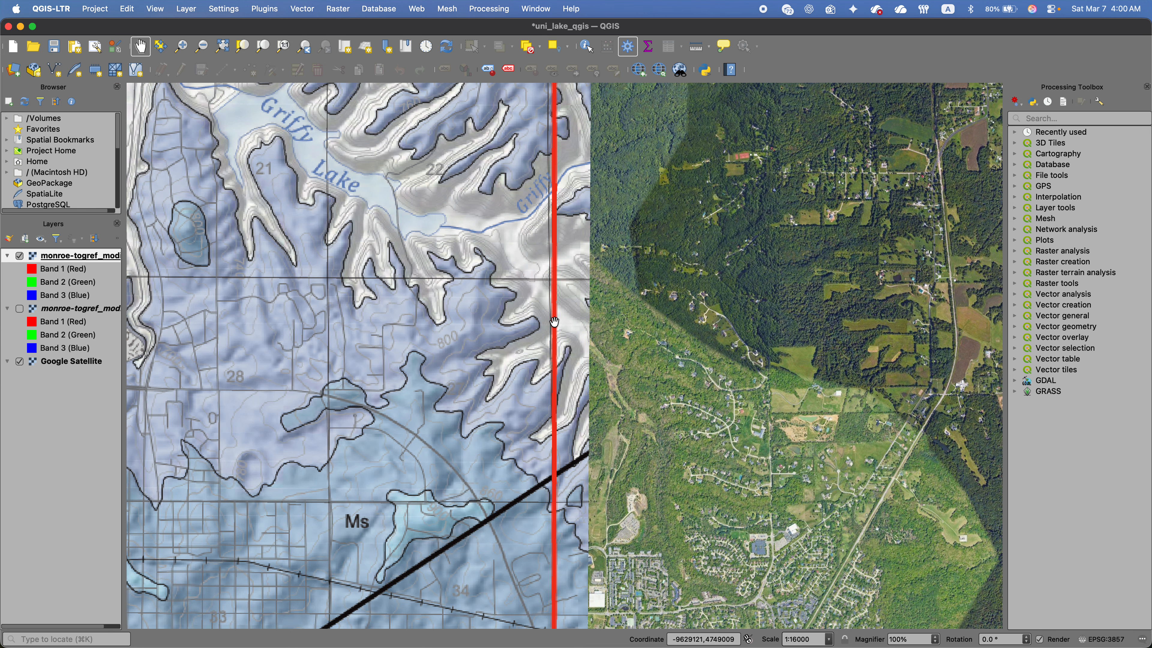
pyautogui.scroll(-2, 554, 321)
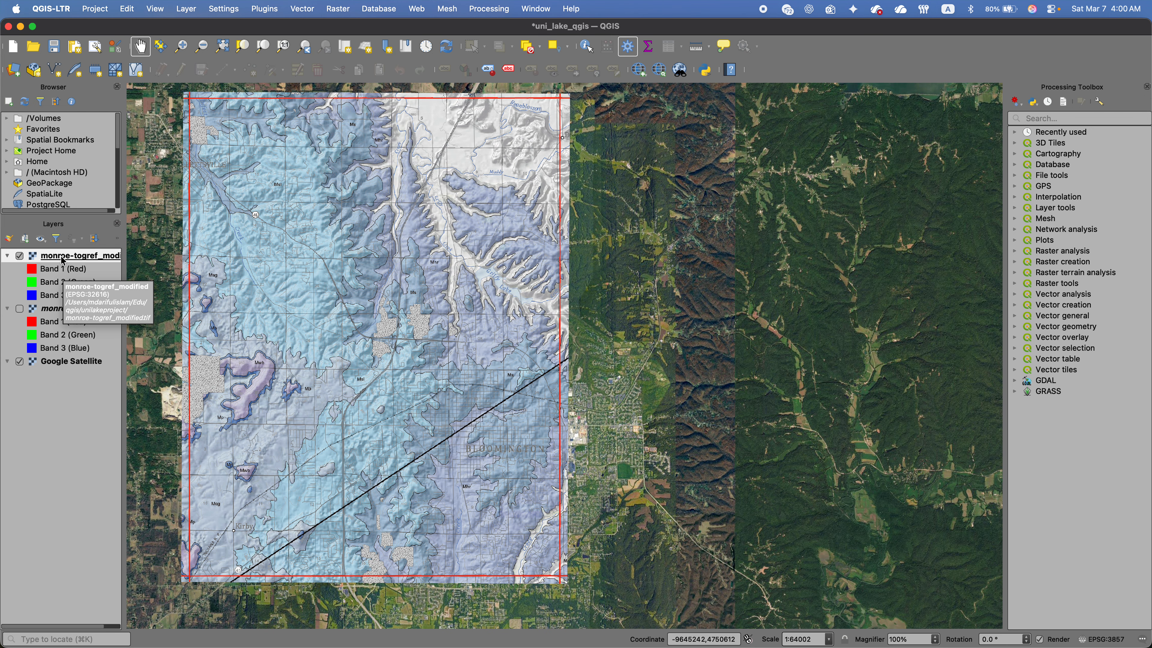
pyautogui.doubleClick(62, 259)
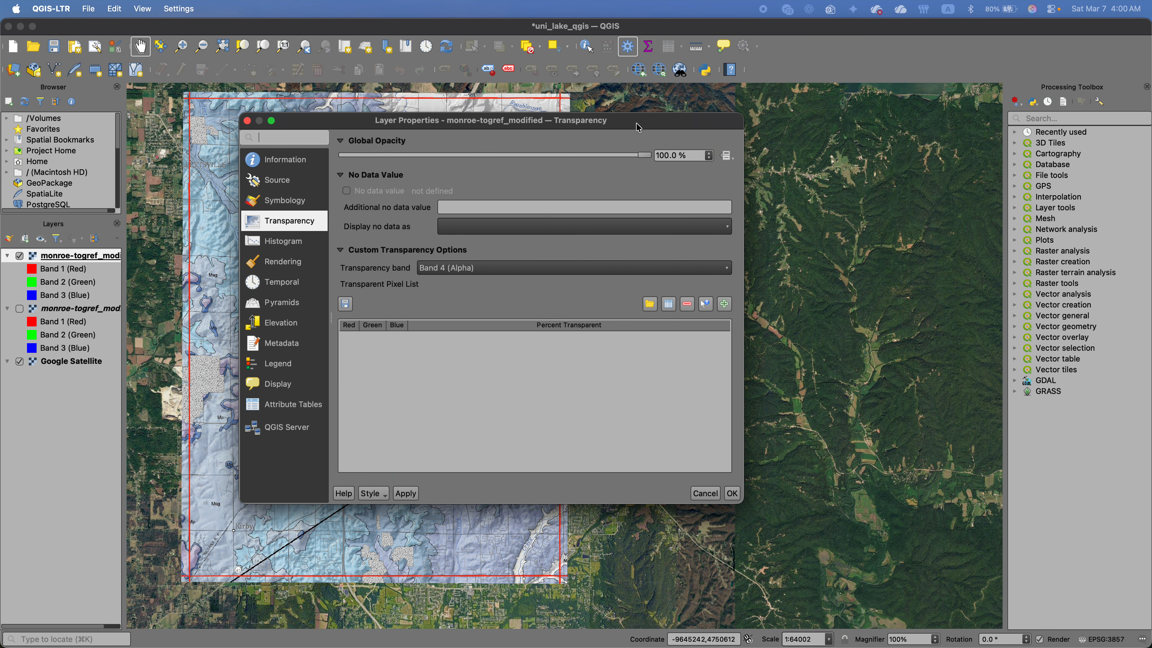
pyautogui.click(277, 159)
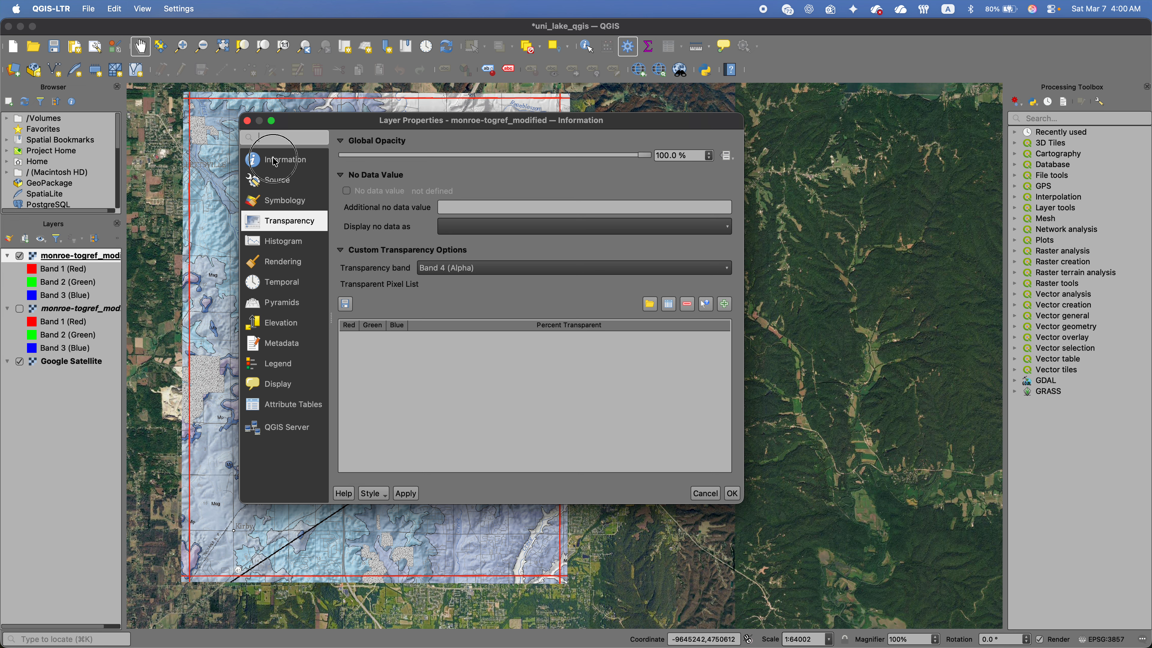
pyautogui.click(276, 184)
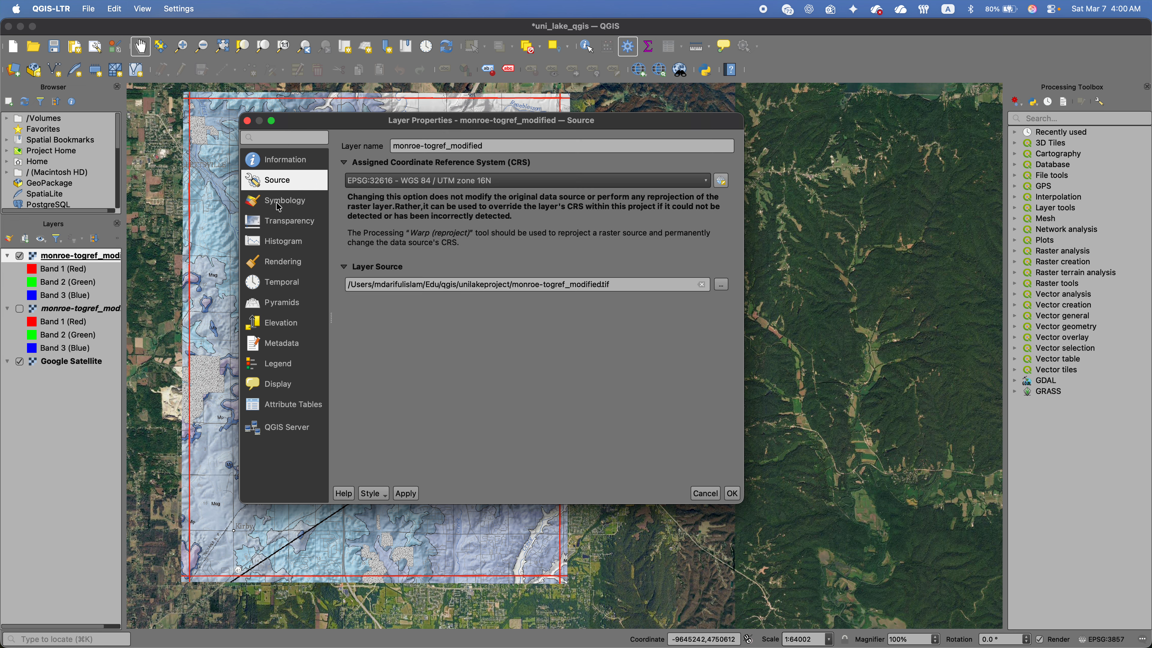
pyautogui.click(279, 204)
pyautogui.click(279, 224)
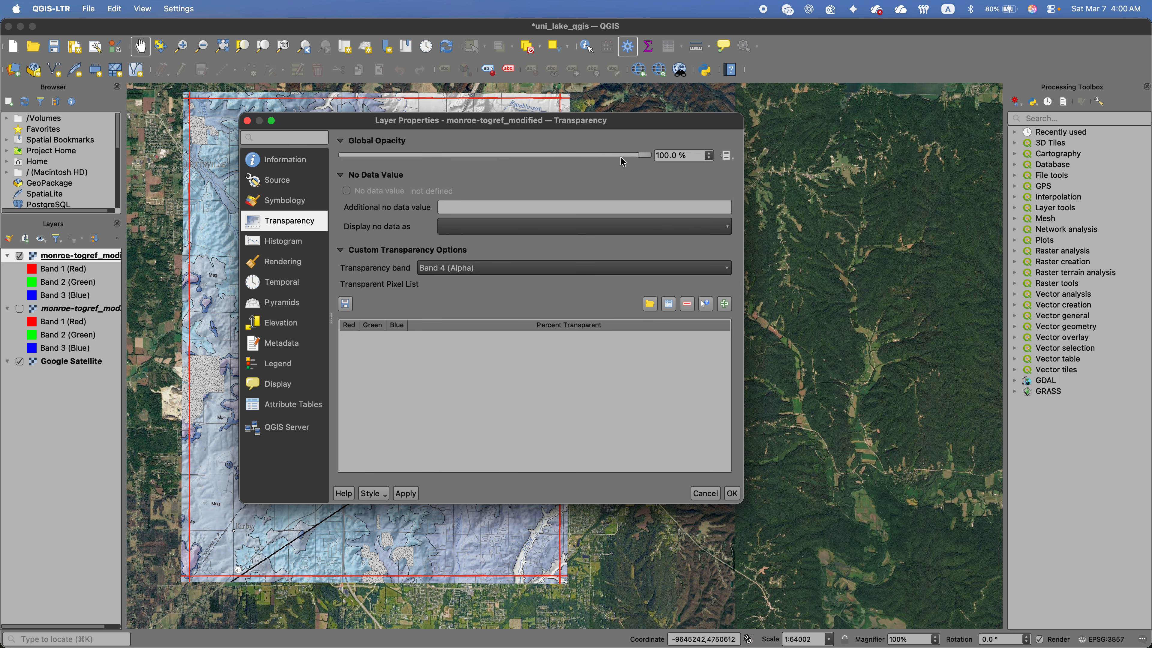
pyautogui.moveTo(650, 156); pyautogui.dragTo(538, 158)
pyautogui.click(732, 494)
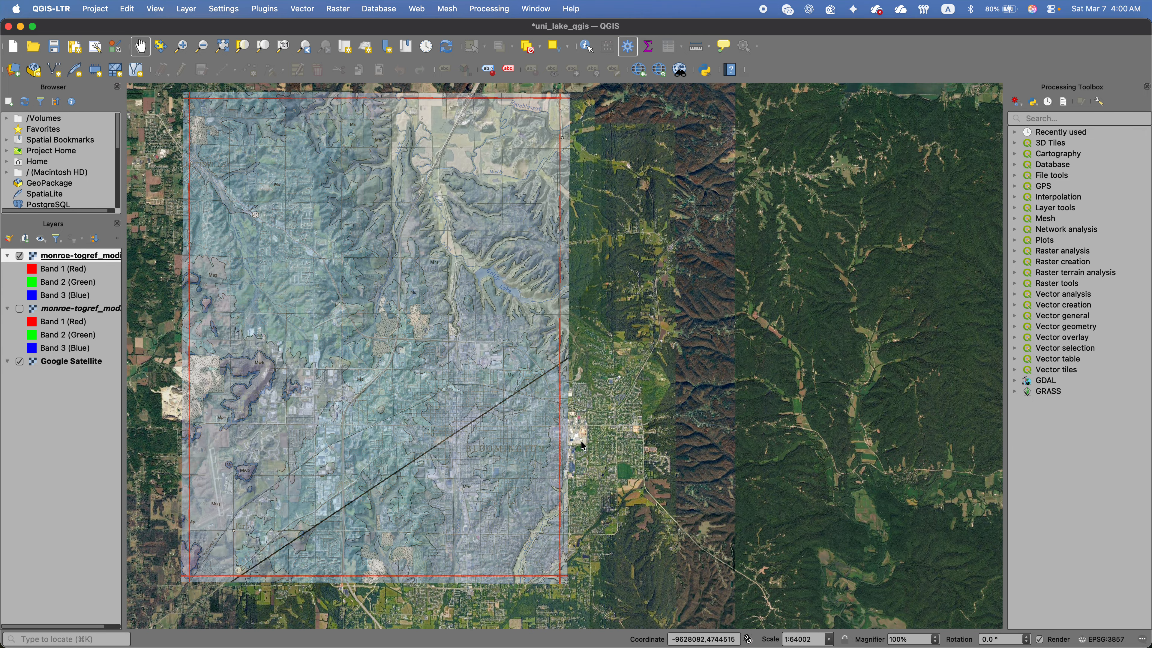
# Examine how the semi-transparent map's Griffy Lake shoreline, causeway and inlet stream line up with the satellite imagery
pyautogui.scroll(2, 526, 284)
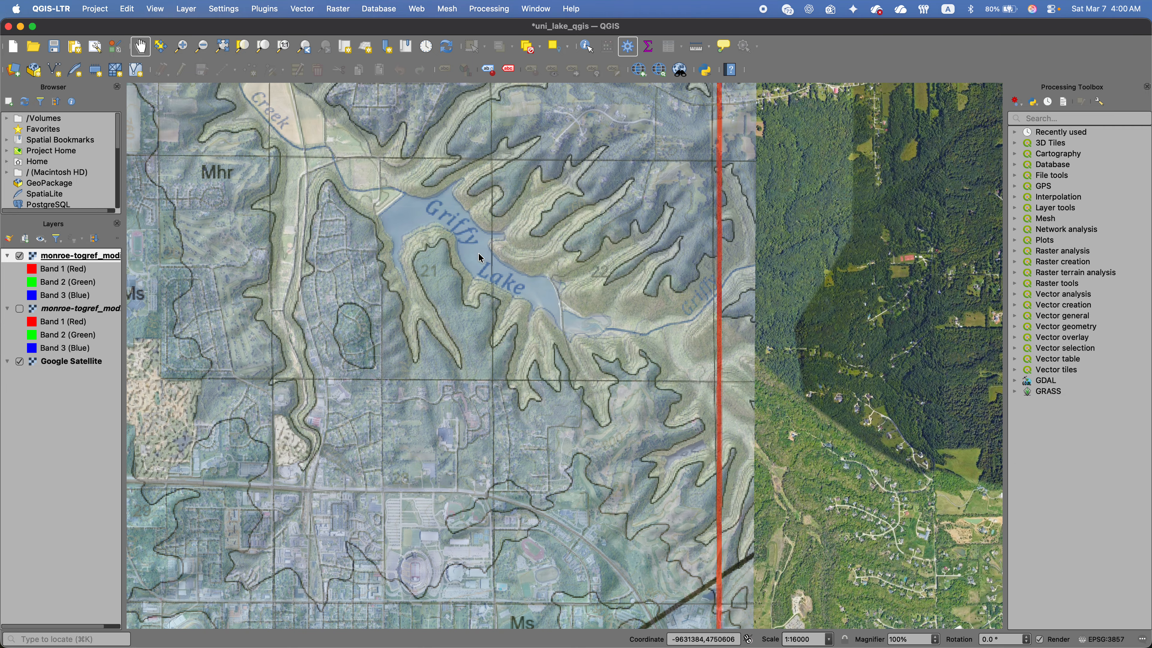
pyautogui.scroll(2, 572, 290)
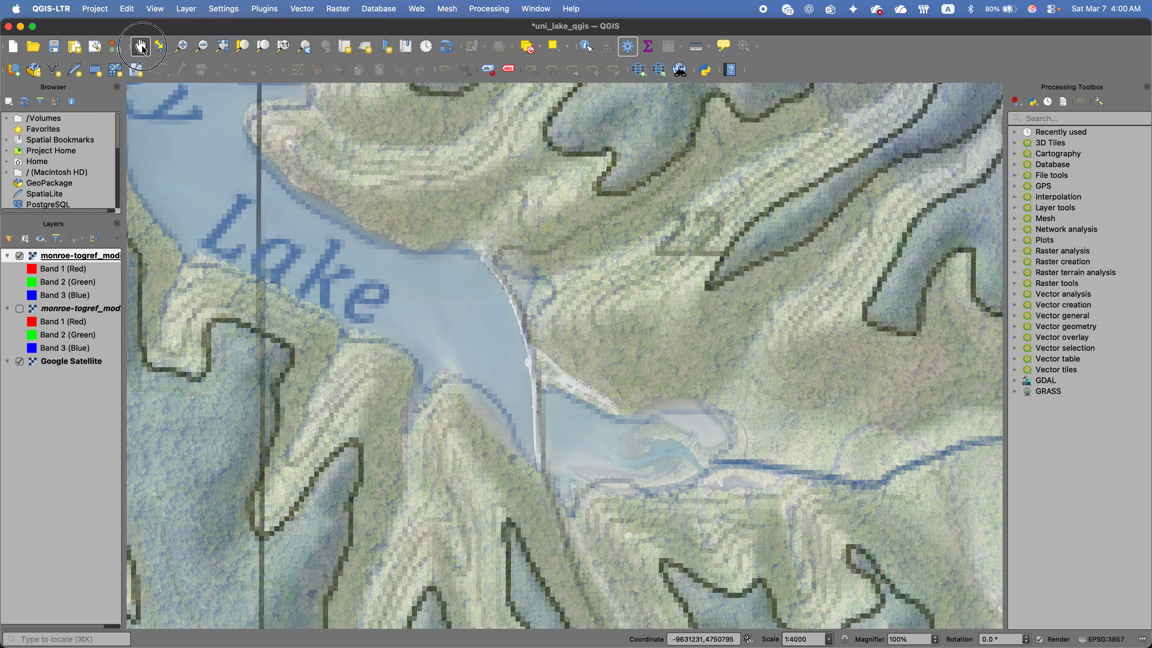
pyautogui.moveTo(578, 429); pyautogui.dragTo(482, 174)
pyautogui.moveTo(545, 206); pyautogui.dragTo(516, 319)
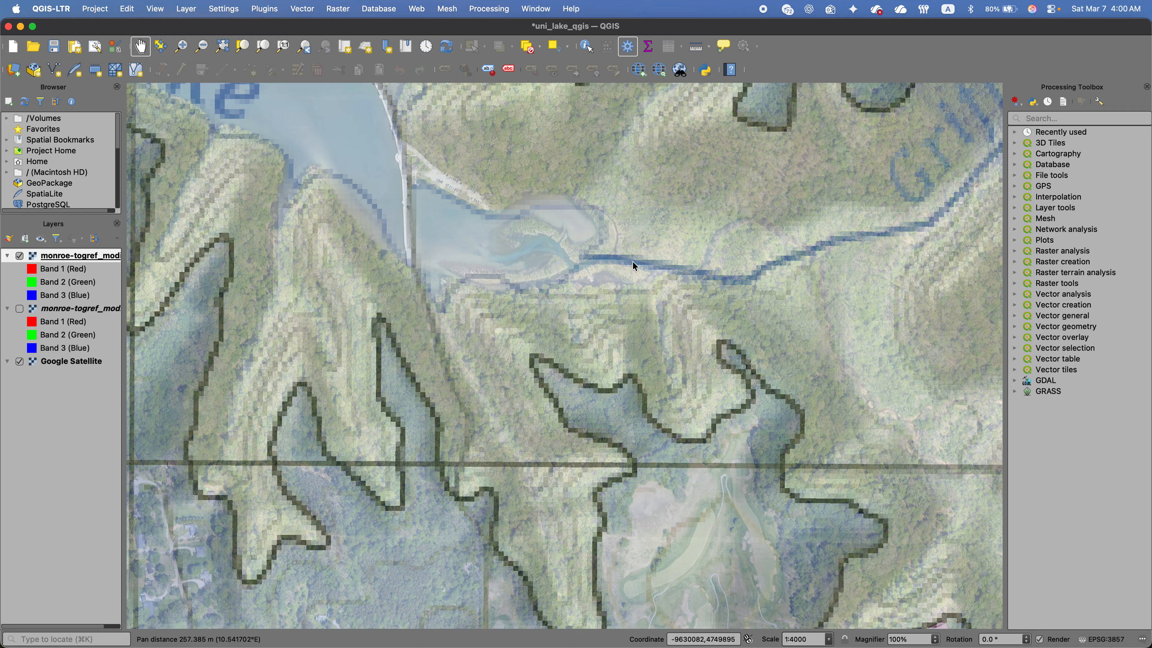
pyautogui.moveTo(408, 318); pyautogui.dragTo(526, 404)
pyautogui.moveTo(514, 357); pyautogui.dragTo(506, 247)
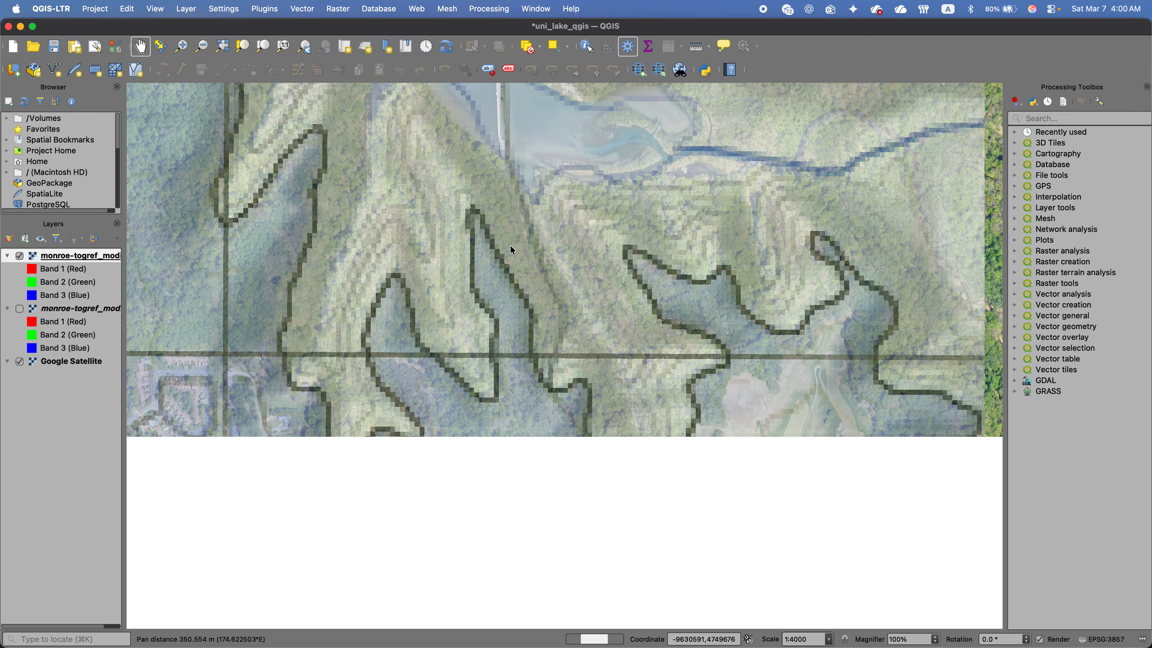
pyautogui.moveTo(466, 162); pyautogui.dragTo(525, 420)
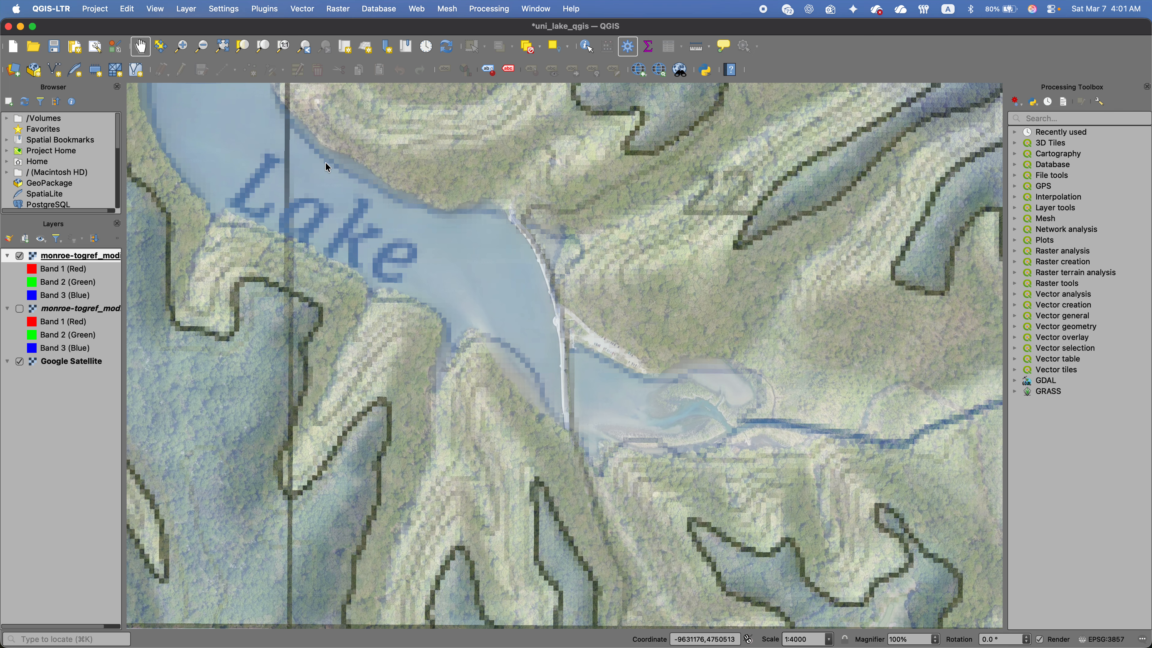
pyautogui.moveTo(349, 212); pyautogui.dragTo(366, 275)
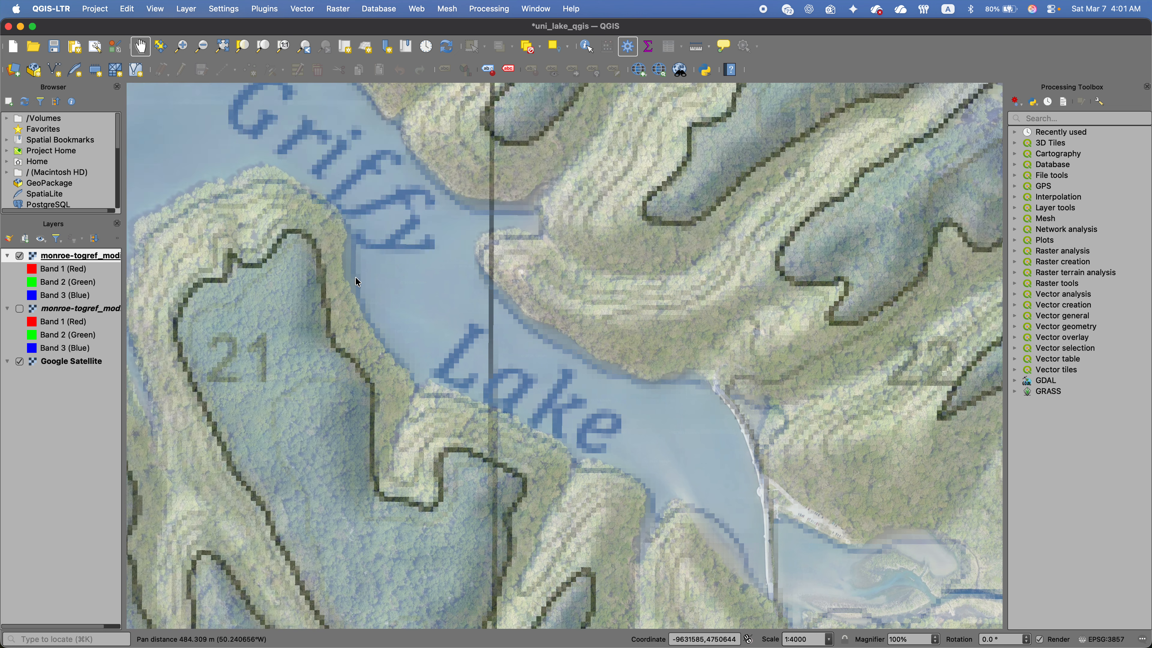
pyautogui.moveTo(291, 273); pyautogui.dragTo(453, 313)
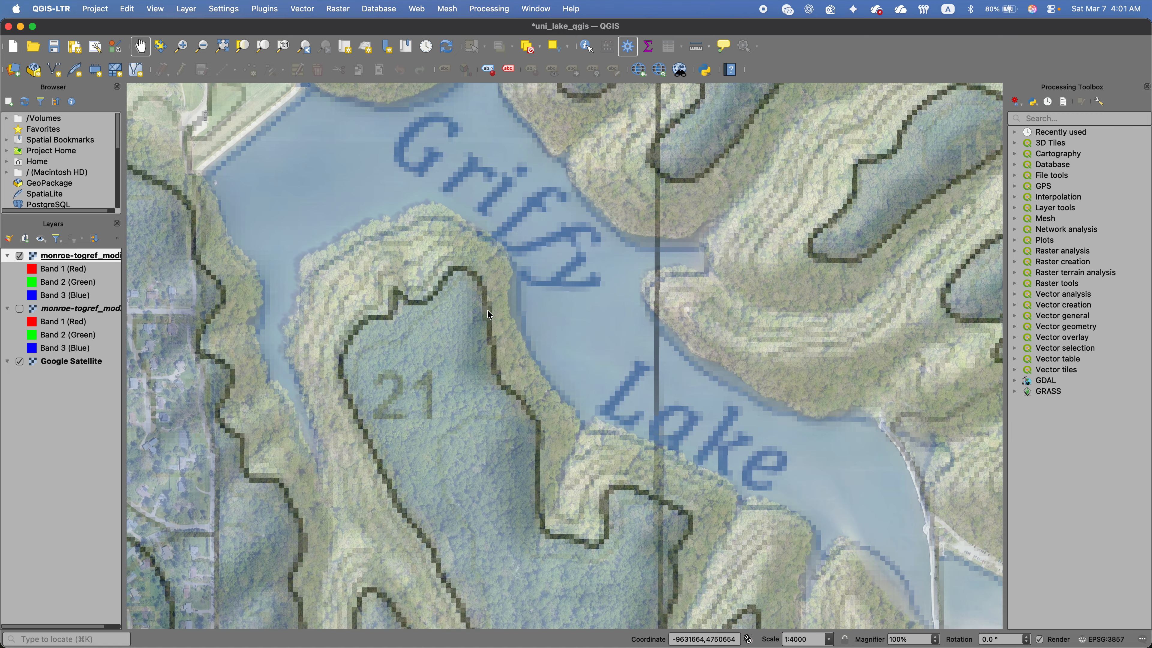
pyautogui.moveTo(433, 153); pyautogui.dragTo(325, 272)
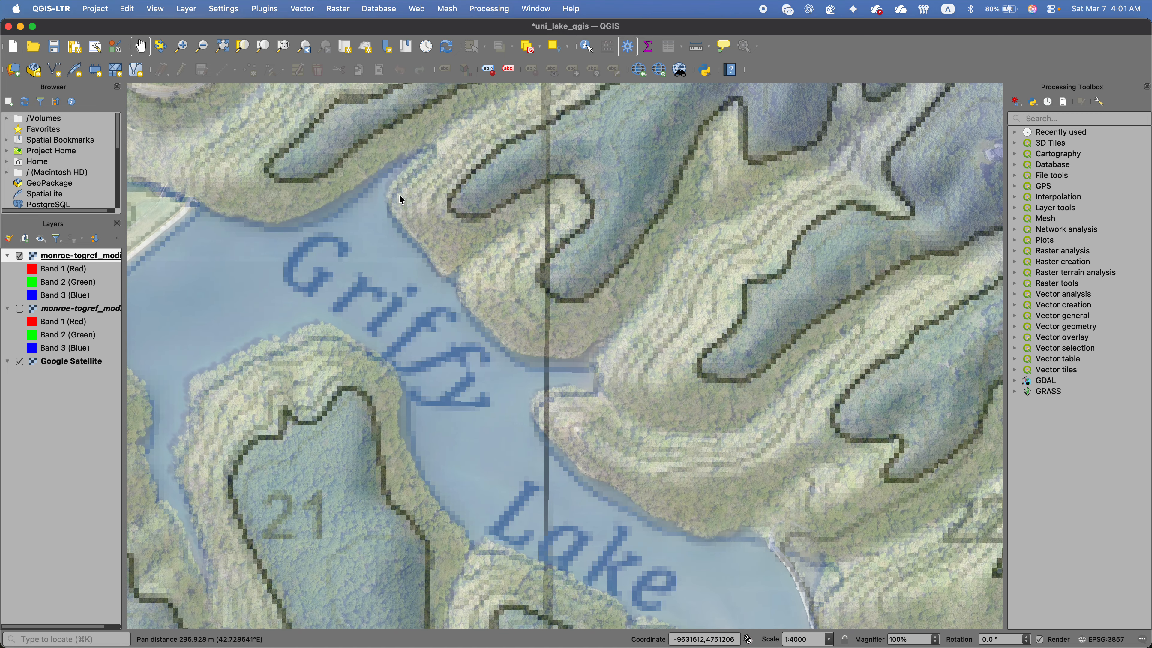
# Examine the alignment of streams and roads with the satellite imagery along the map's southern red boundary line
pyautogui.scroll(-4, 555, 330)
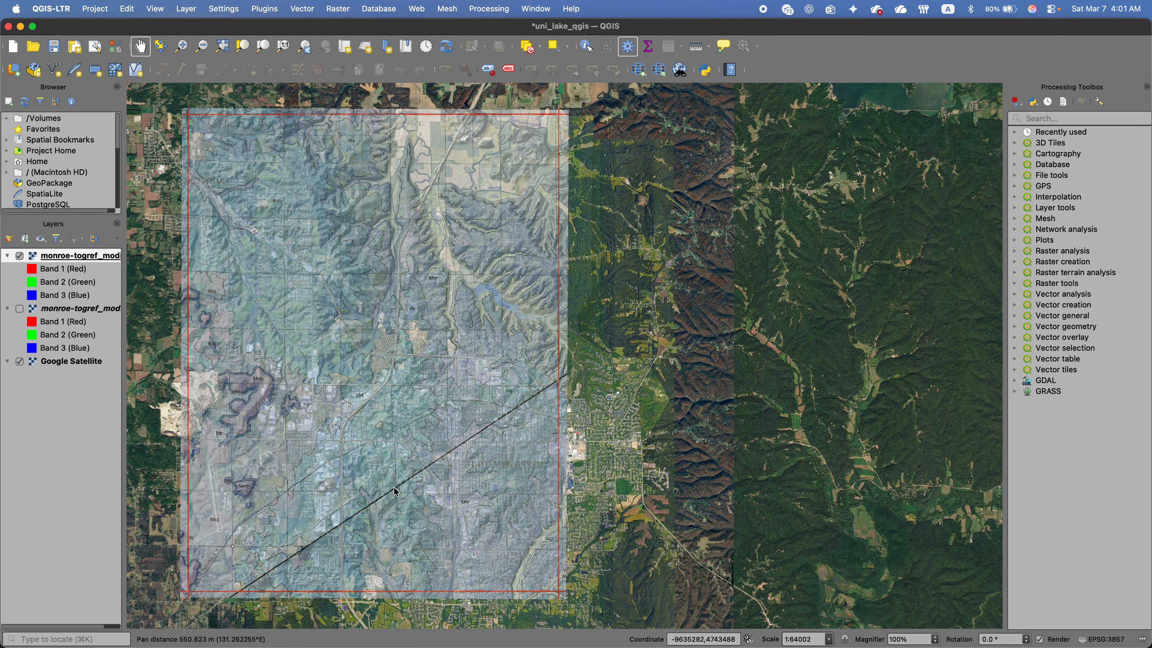
pyautogui.moveTo(394, 489); pyautogui.dragTo(480, 372)
pyautogui.scroll(1, 460, 483)
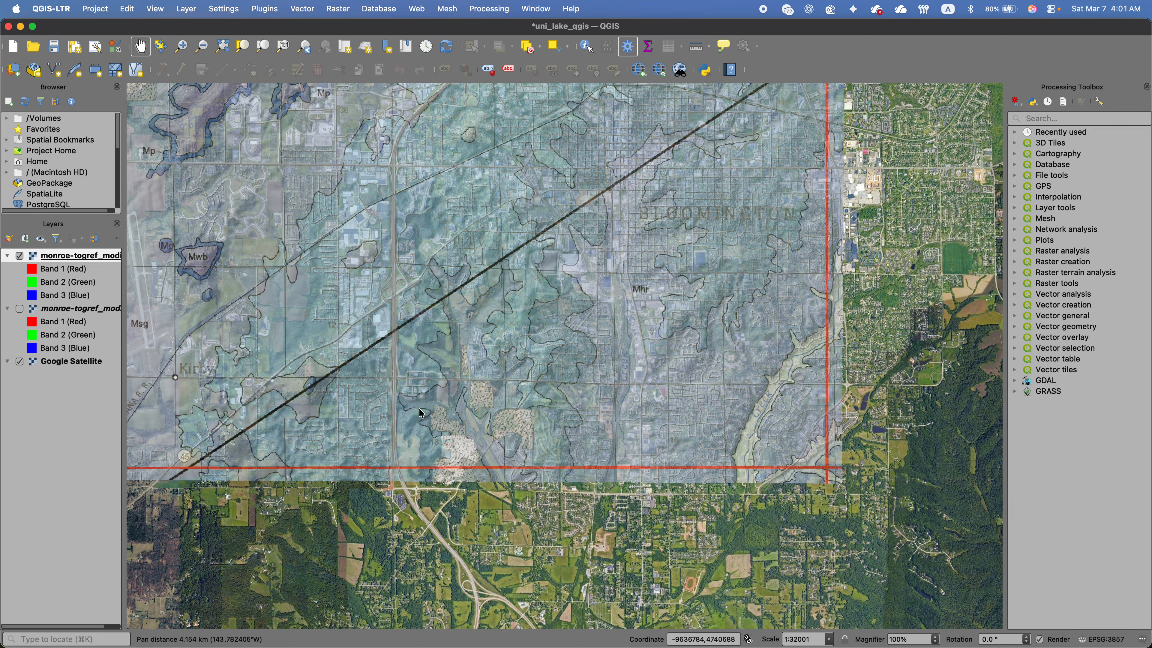
pyautogui.scroll(4, 622, 485)
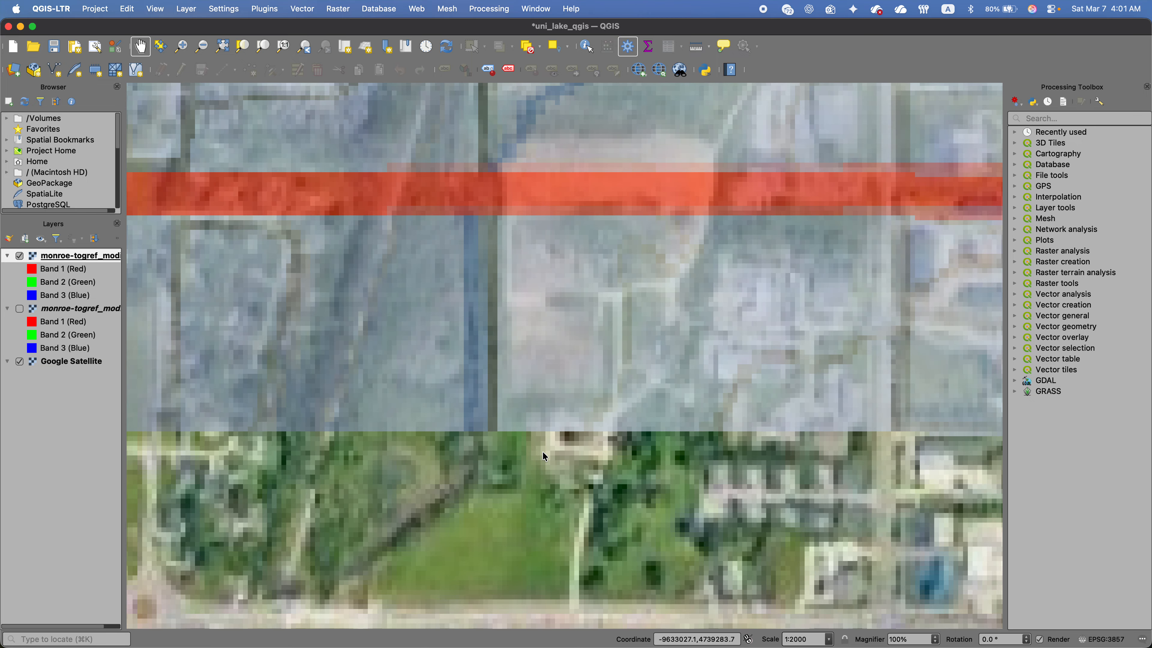
pyautogui.scroll(-4, 455, 379)
pyautogui.scroll(2, 449, 354)
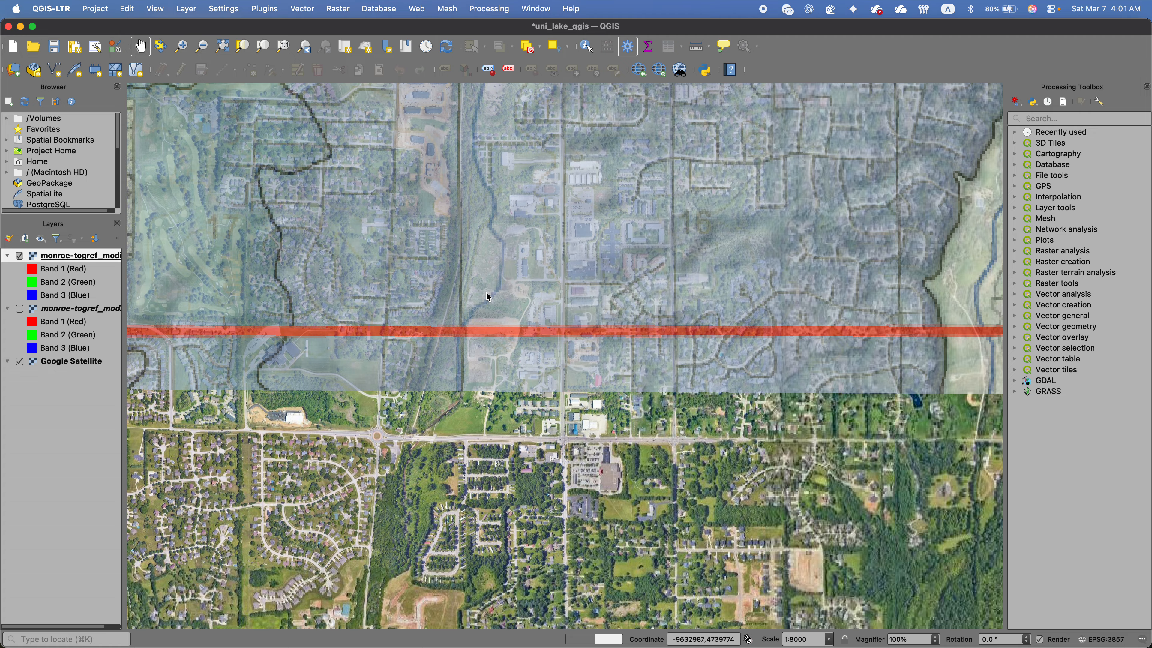
pyautogui.scroll(2, 458, 370)
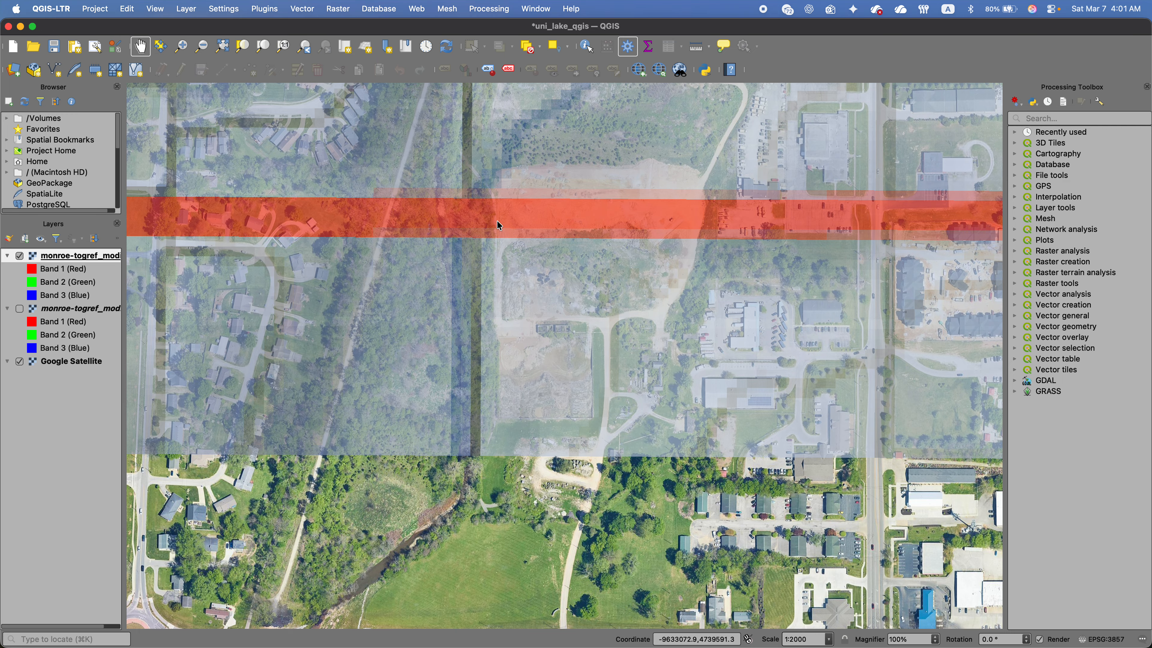
pyautogui.scroll(-2, 468, 460)
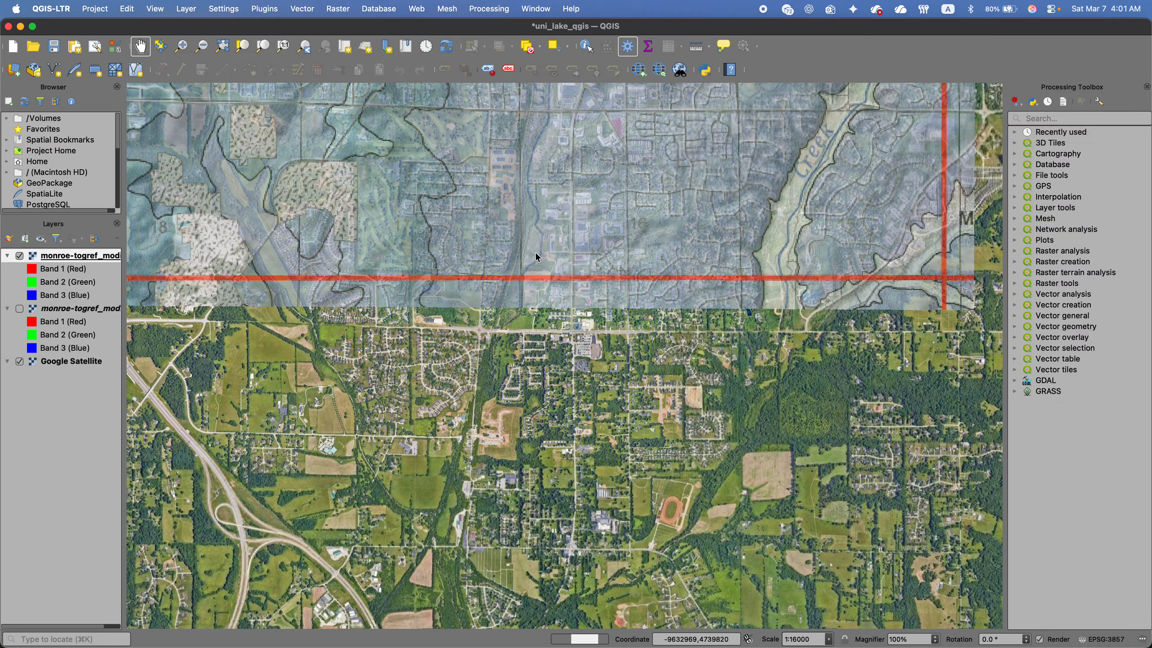
pyautogui.scroll(1, 528, 251)
pyautogui.scroll(1, 535, 299)
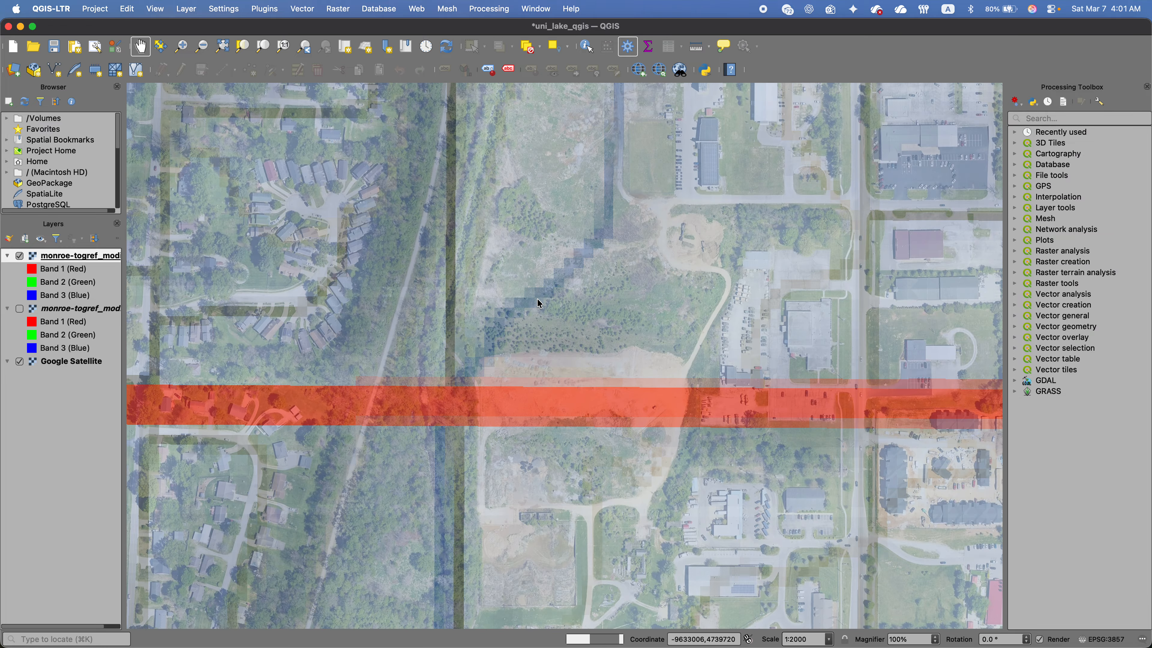
pyautogui.scroll(1, 538, 303)
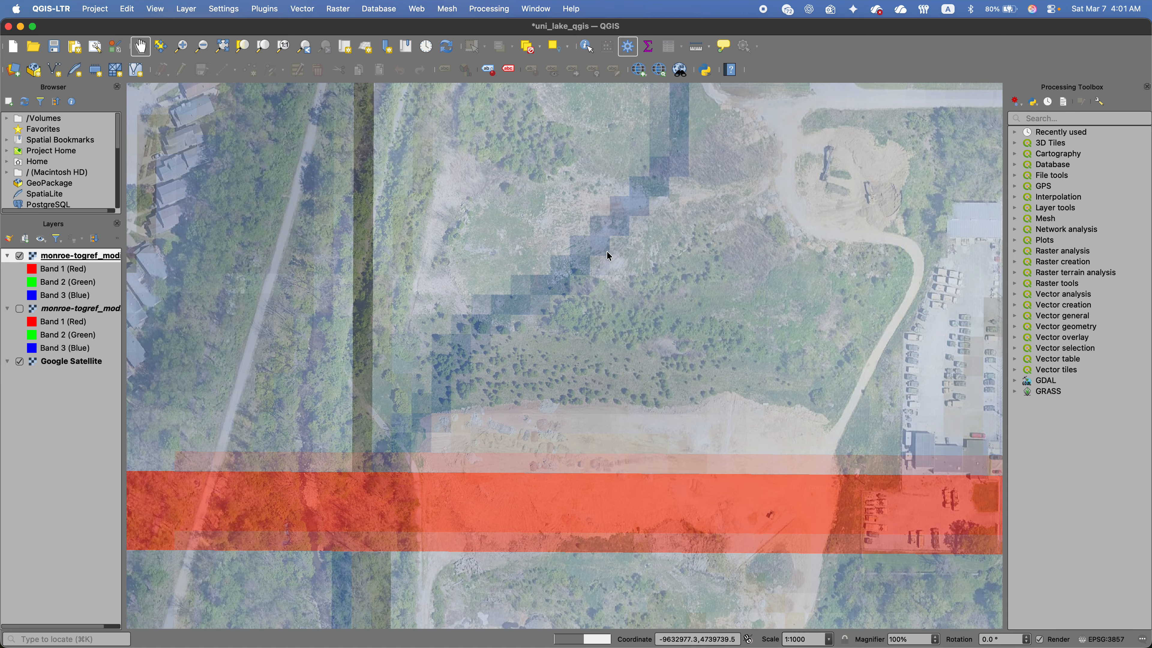
pyautogui.scroll(-2, 511, 312)
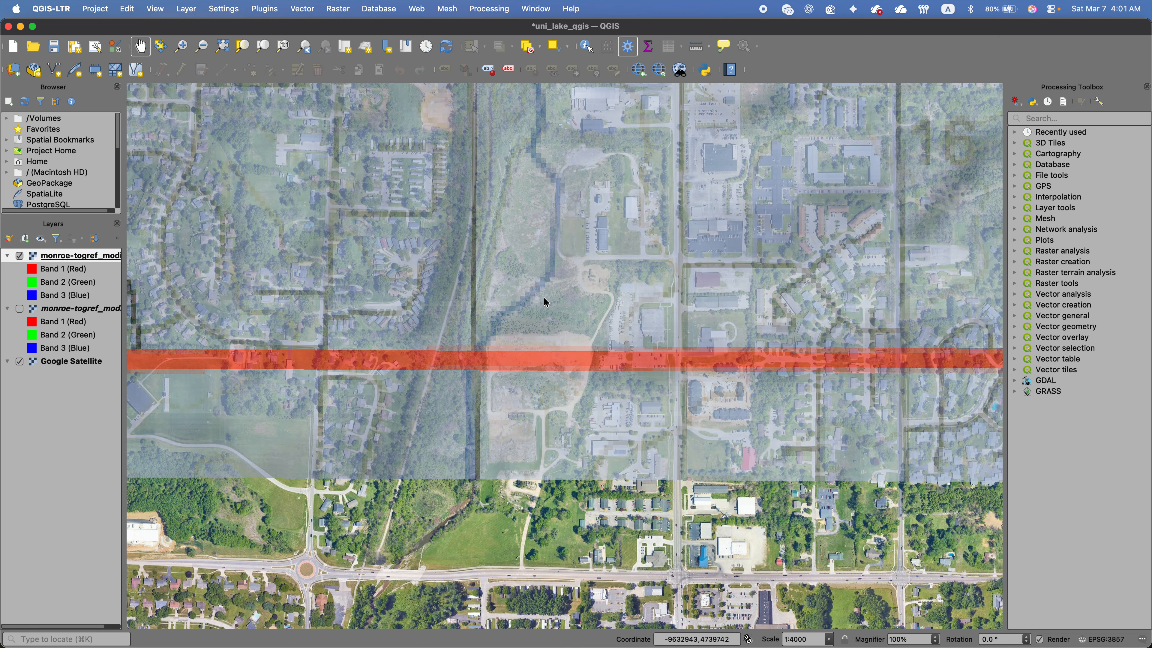
pyautogui.scroll(-3, 546, 301)
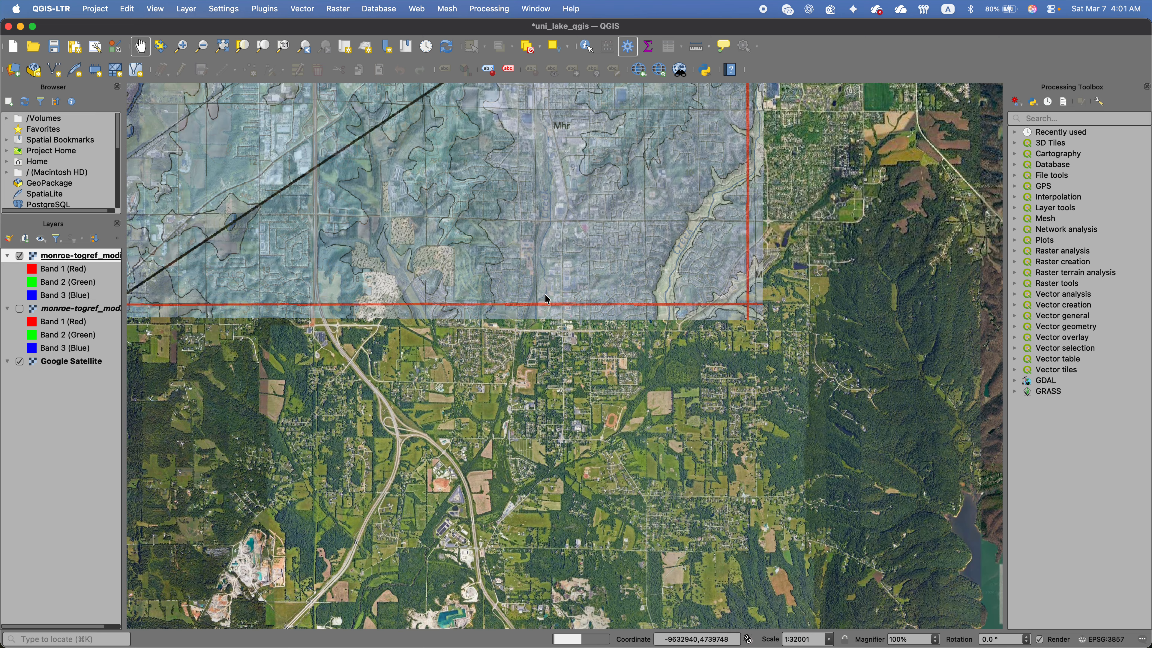
# Compare the mapped streets and dam at the western end of Griffy Lake with the satellite imagery
pyautogui.scroll(-1, 545, 294)
pyautogui.moveTo(492, 132); pyautogui.dragTo(440, 383)
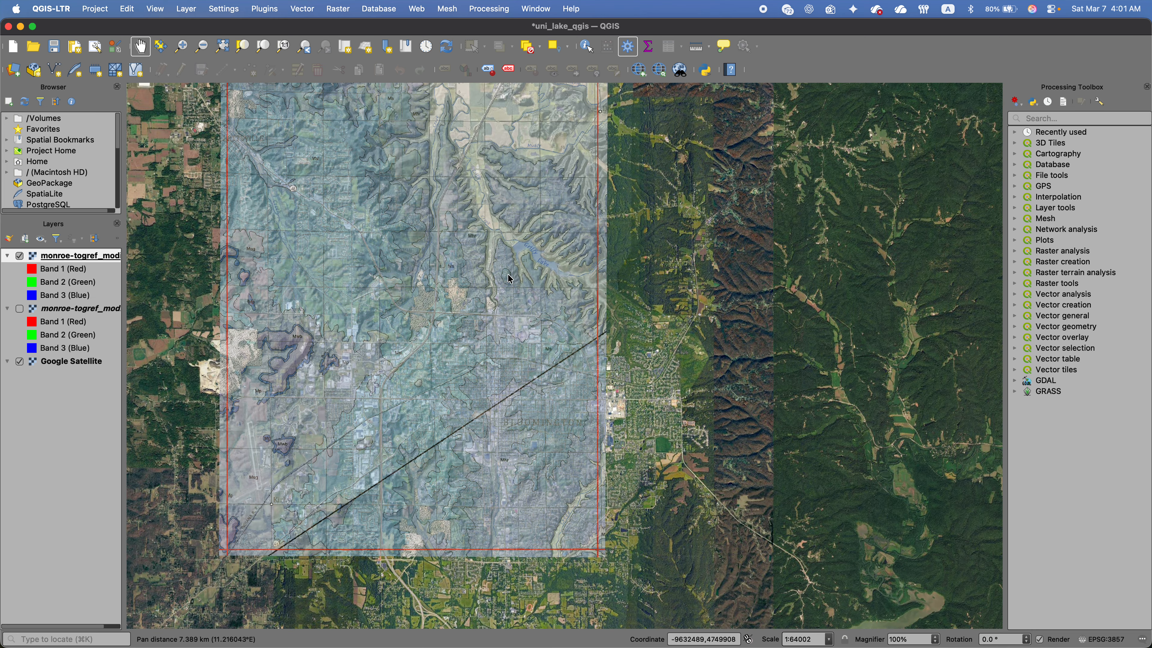
pyautogui.scroll(3, 494, 259)
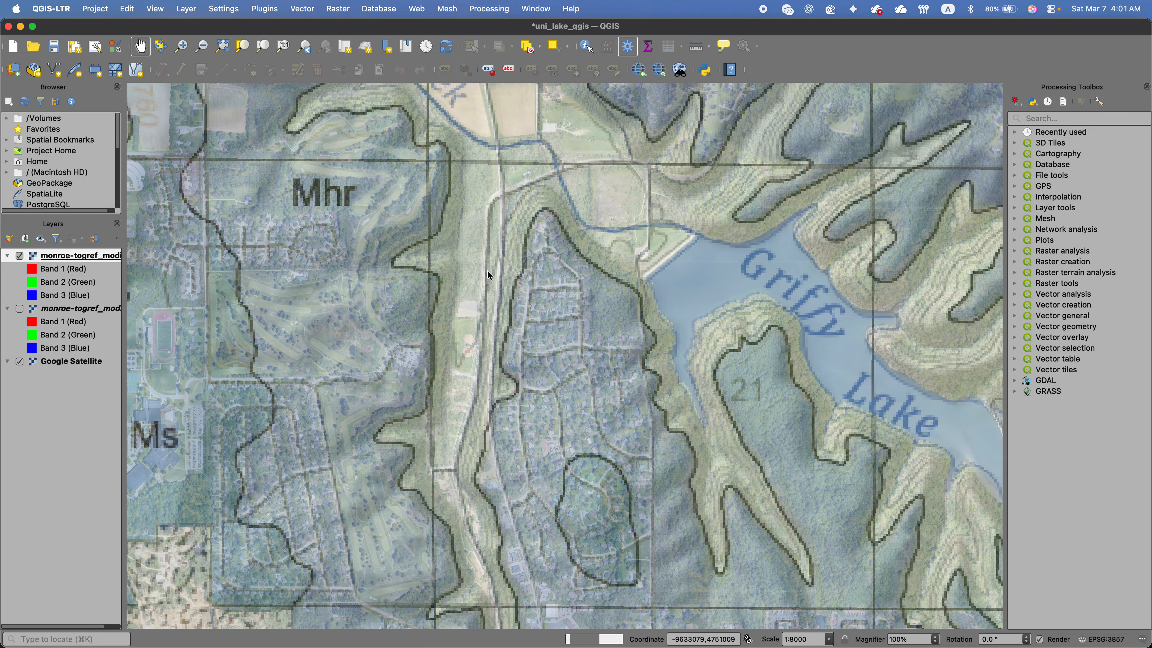
pyautogui.scroll(1, 644, 297)
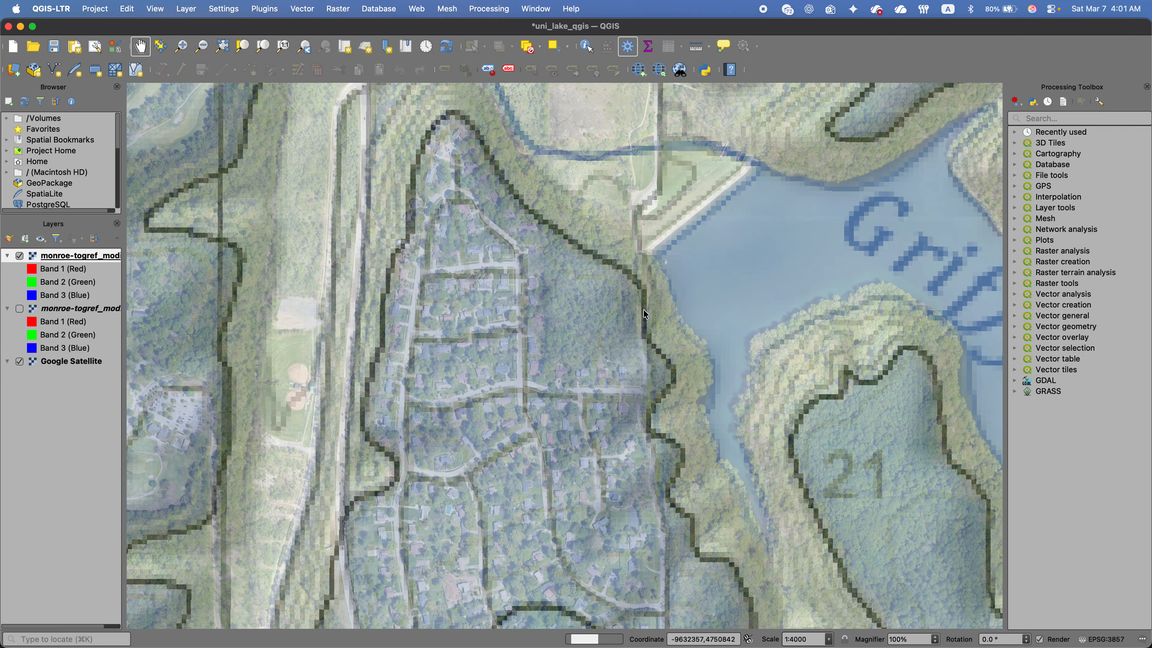
pyautogui.scroll(1, 649, 308)
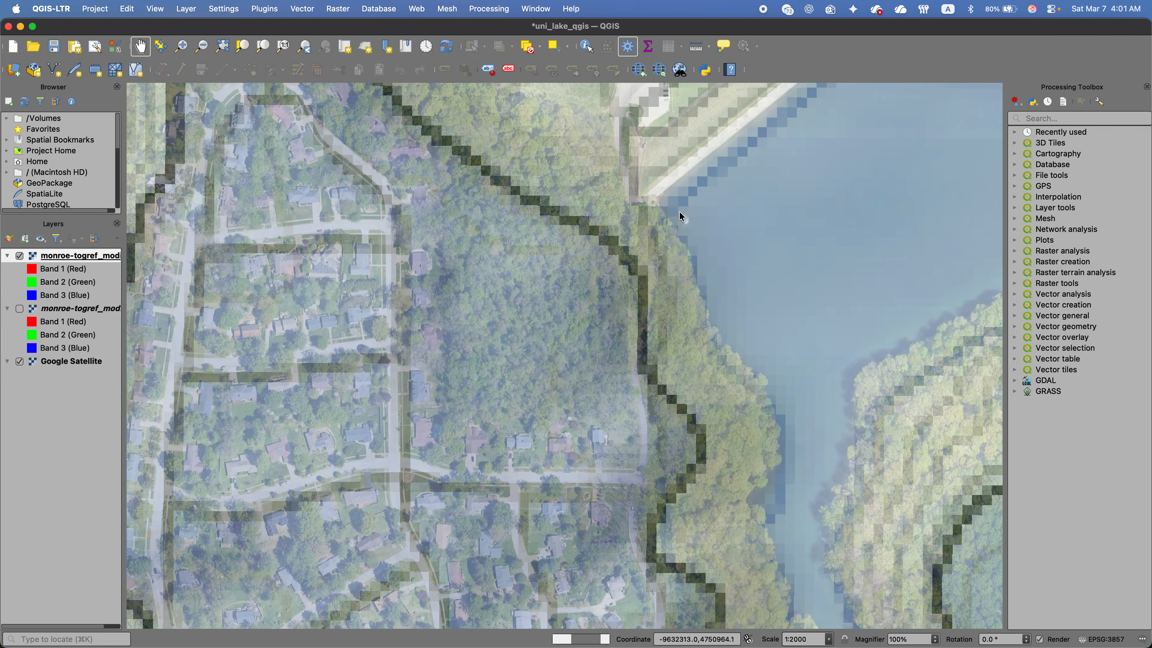
pyautogui.scroll(-3, 650, 241)
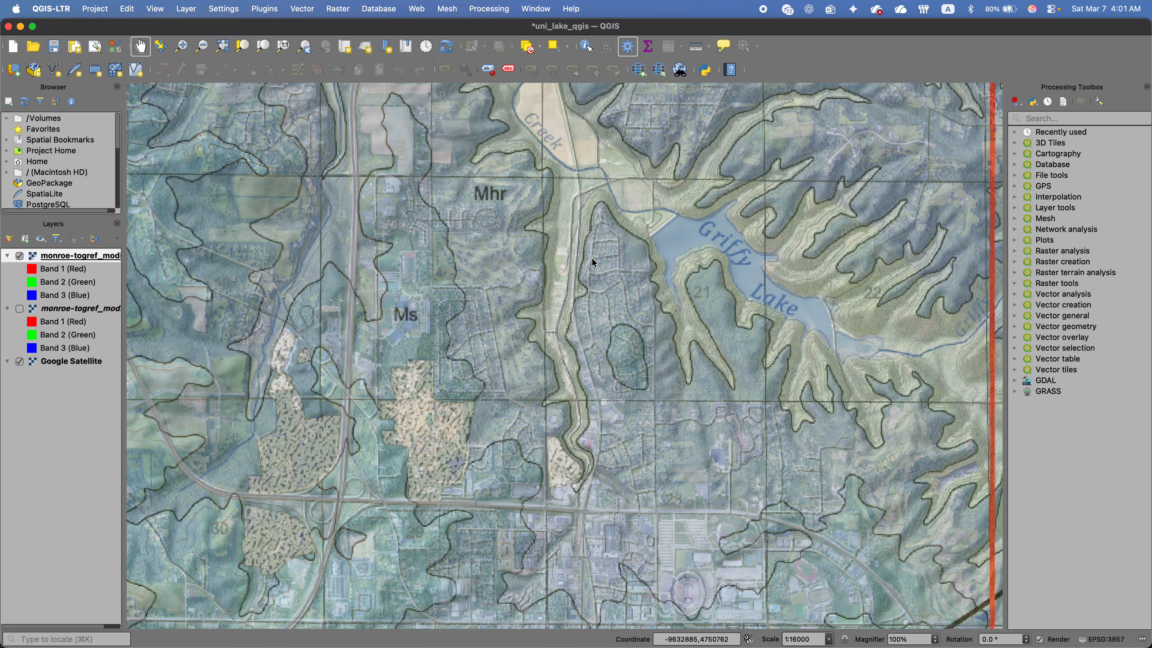